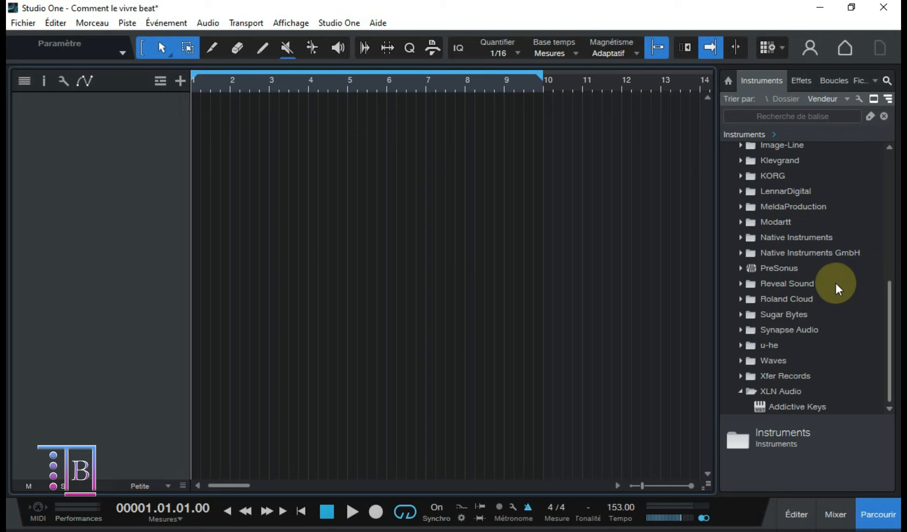
Look through the vendor-sorted instrument list, examining the SWAM instruments in the Audio Modeling folder
{"action": "left_click_drag", "start_coordinate": [888, 307], "coordinate": [887, 232]}
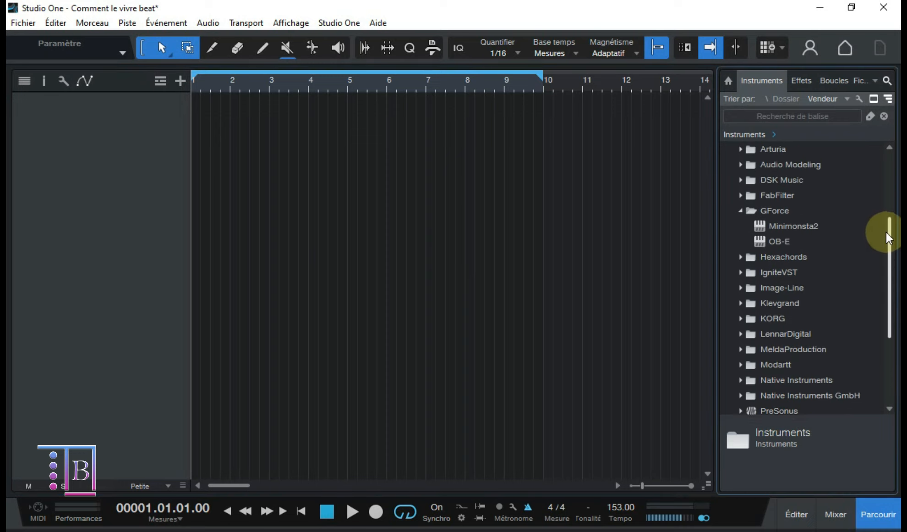
{"action": "scroll", "coordinate": [816, 250], "scroll_direction": "up", "scroll_amount": 2}
{"action": "left_click", "coordinate": [742, 282]}
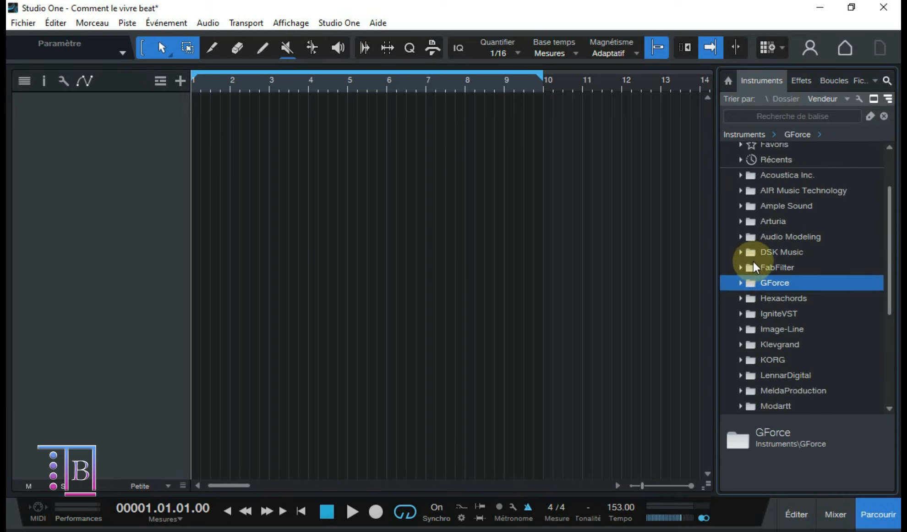
{"action": "scroll", "coordinate": [754, 261], "scroll_direction": "up", "scroll_amount": 2}
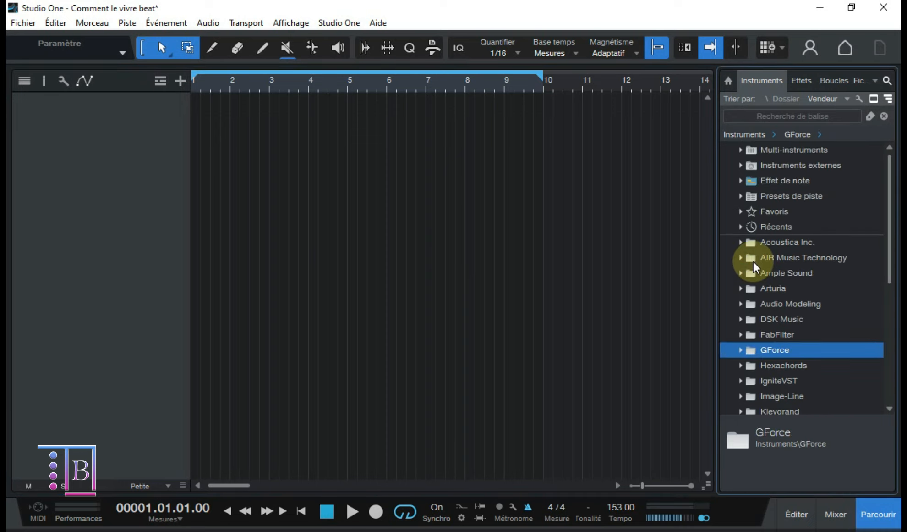
{"action": "left_click", "coordinate": [738, 298]}
{"action": "scroll", "coordinate": [758, 303], "scroll_direction": "down", "scroll_amount": 6}
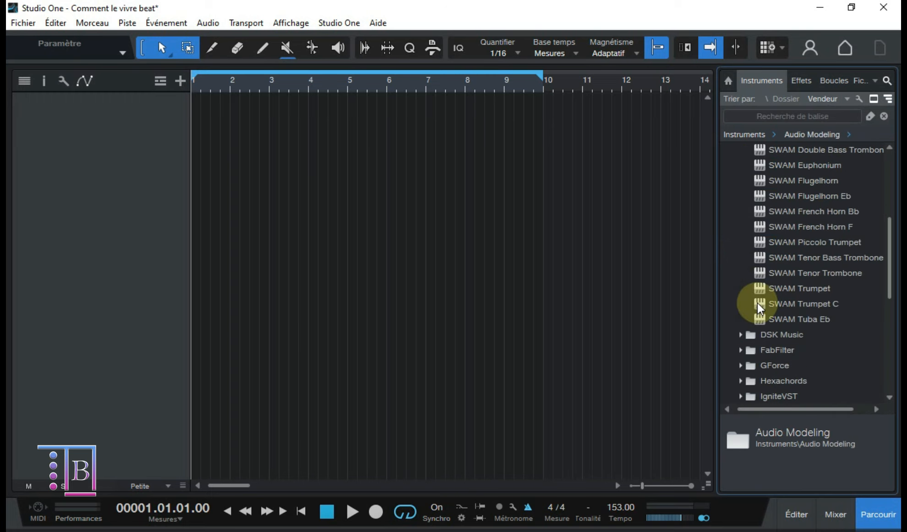
{"action": "scroll", "coordinate": [754, 300], "scroll_direction": "up", "scroll_amount": 4}
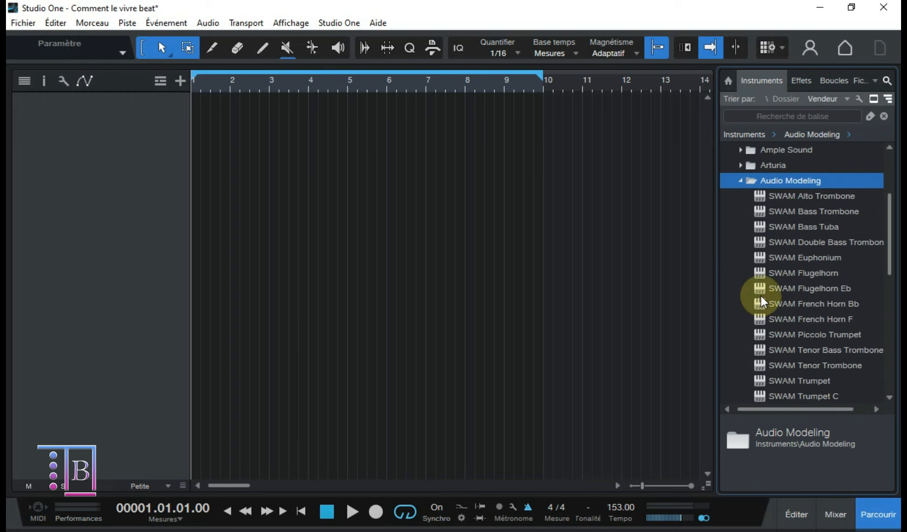
{"action": "left_click", "coordinate": [741, 226]}
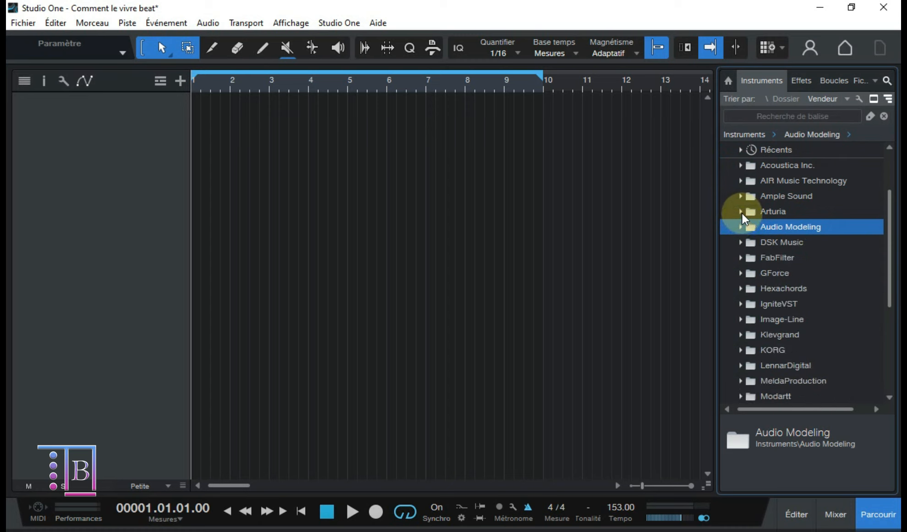
Add Arturia's Pigments as the first instrument track and audition its sound
{"action": "left_click", "coordinate": [742, 211]}
{"action": "scroll", "coordinate": [782, 256], "scroll_direction": "down", "scroll_amount": 2}
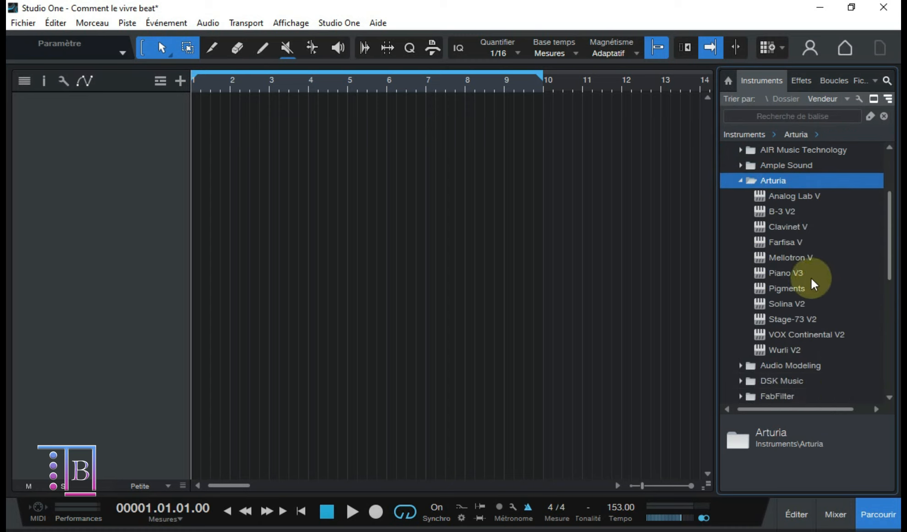
{"action": "left_click_drag", "start_coordinate": [783, 291], "coordinate": [191, 95]}
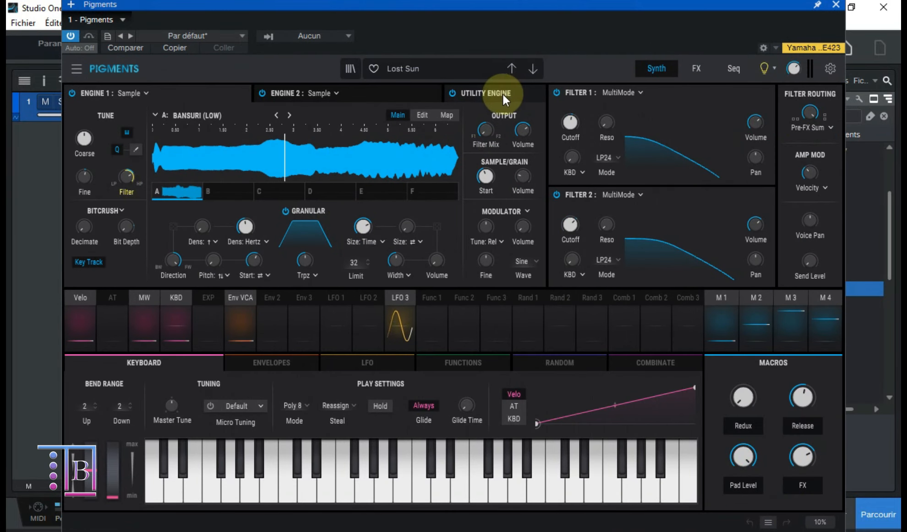
{"action": "left_click", "coordinate": [402, 486]}
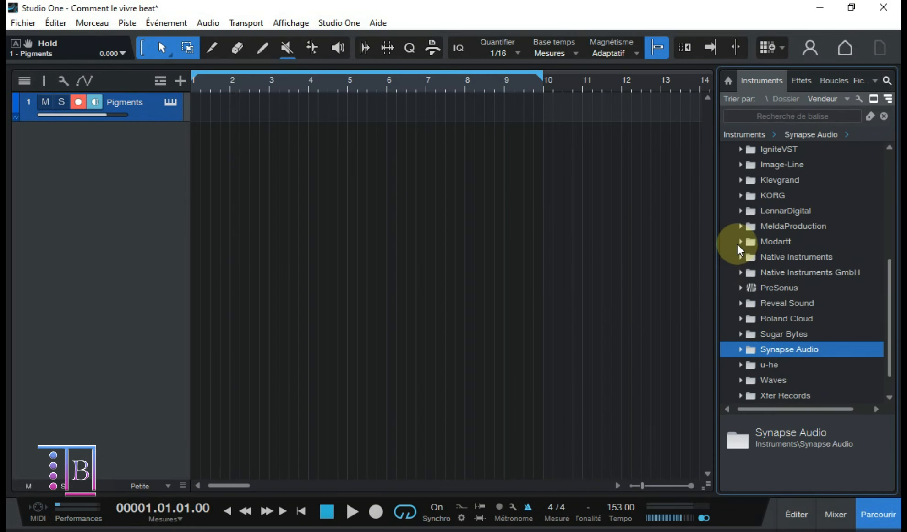
Find the GForce instruments and add OB-E as a second instrument track below Pigments
{"action": "left_click", "coordinate": [738, 242]}
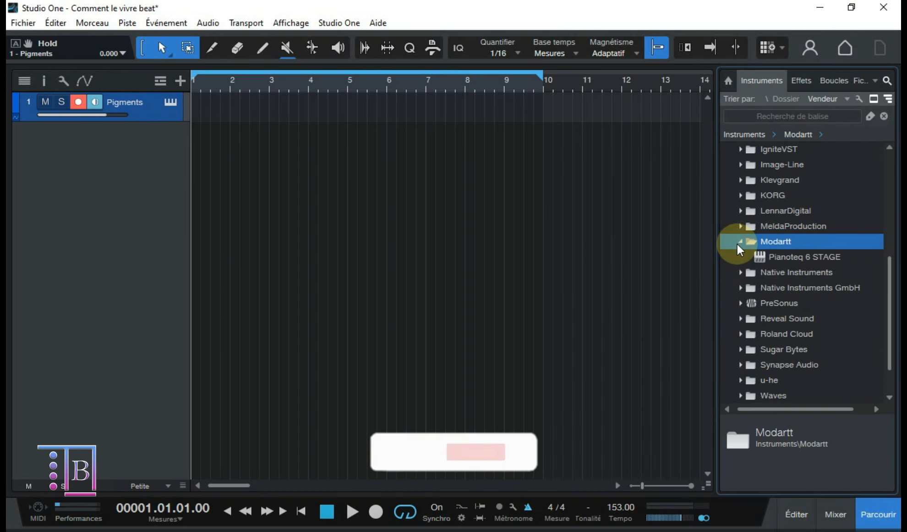
{"action": "left_click", "coordinate": [738, 242]}
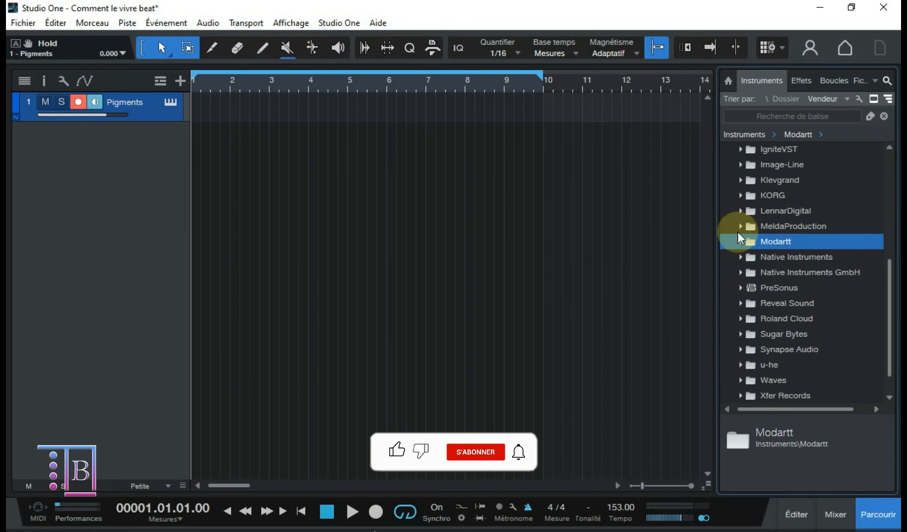
{"action": "scroll", "coordinate": [743, 201], "scroll_direction": "up", "scroll_amount": 2}
{"action": "scroll", "coordinate": [737, 229], "scroll_direction": "up", "scroll_amount": 1}
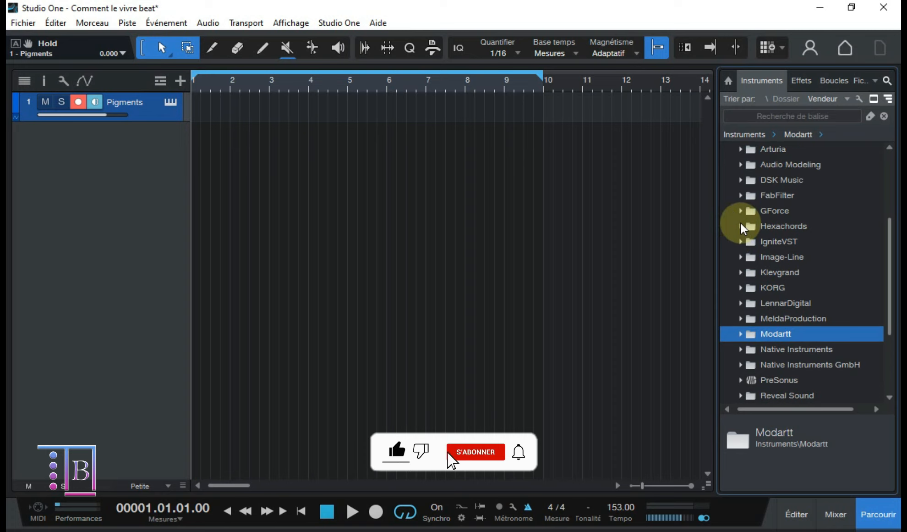
{"action": "left_click", "coordinate": [741, 210]}
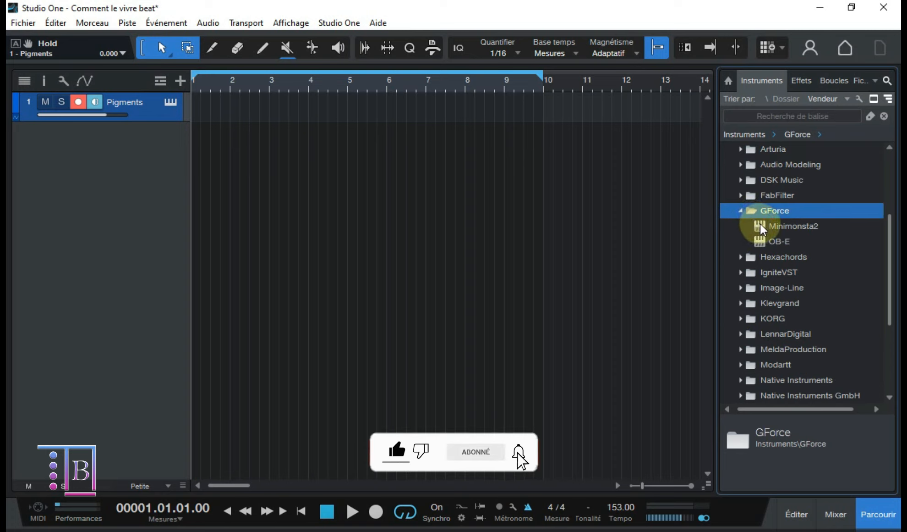
{"action": "left_click_drag", "start_coordinate": [780, 247], "coordinate": [248, 133]}
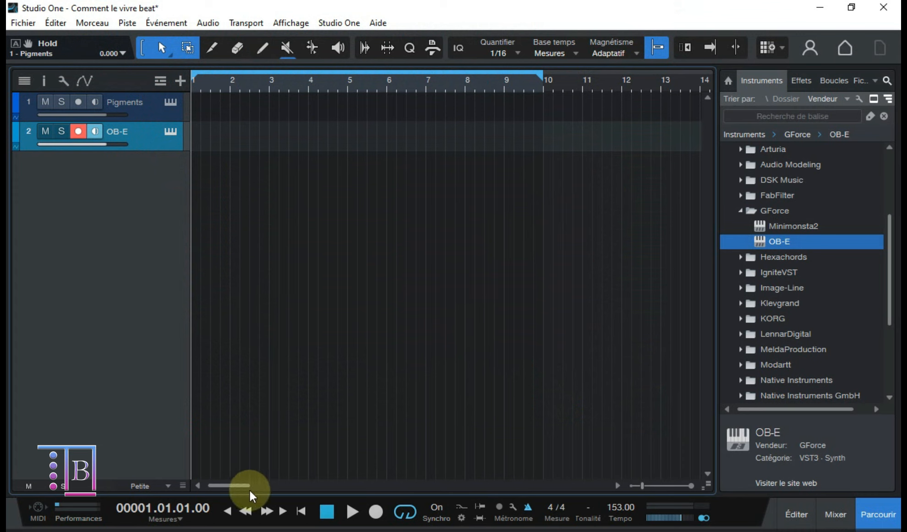
Create an empty part on the Pigments track from bar 1 to bar 10, open it for note editing and start playback
{"action": "double_click", "coordinate": [198, 111]}
{"action": "double_click", "coordinate": [224, 112]}
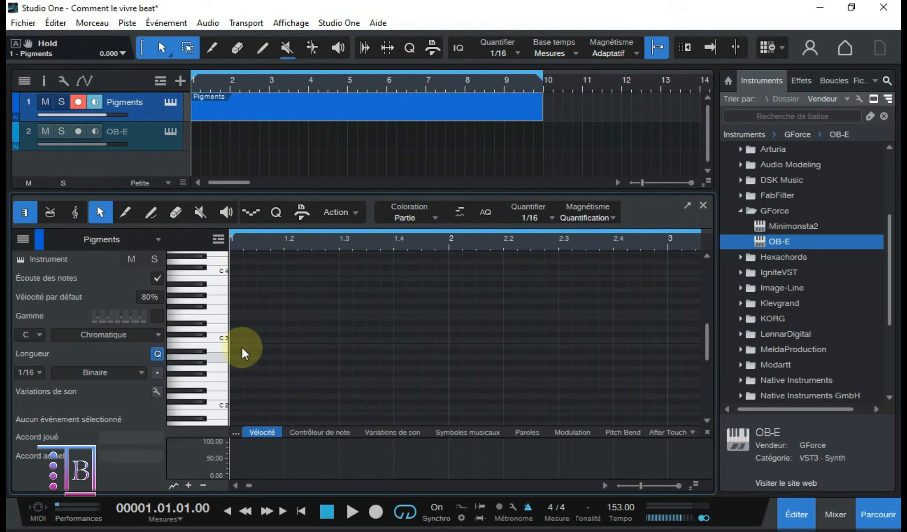
{"action": "key", "text": "space"}
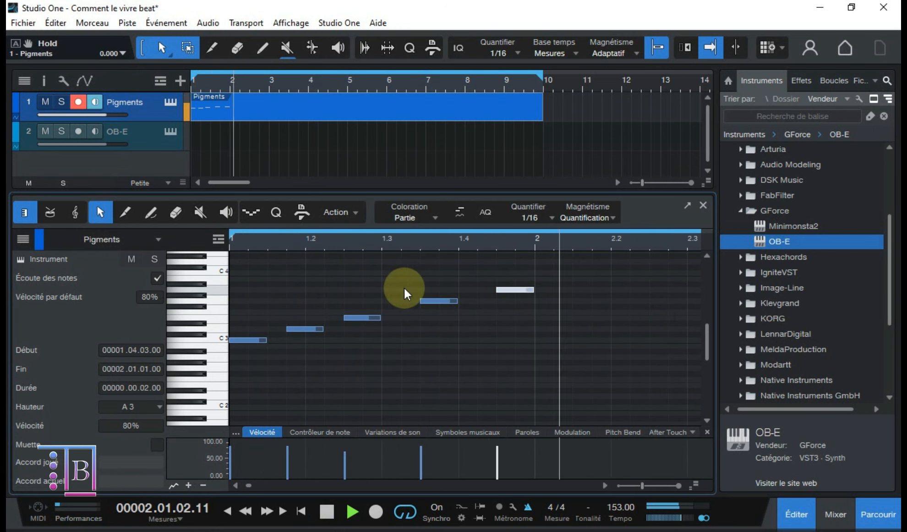
Enter a four-phrase melody across bars 1 to 8 of the Pigments part, rising from C3 to A3 and ending on A2
{"action": "left_click_drag", "start_coordinate": [302, 340], "coordinate": [315, 340]}
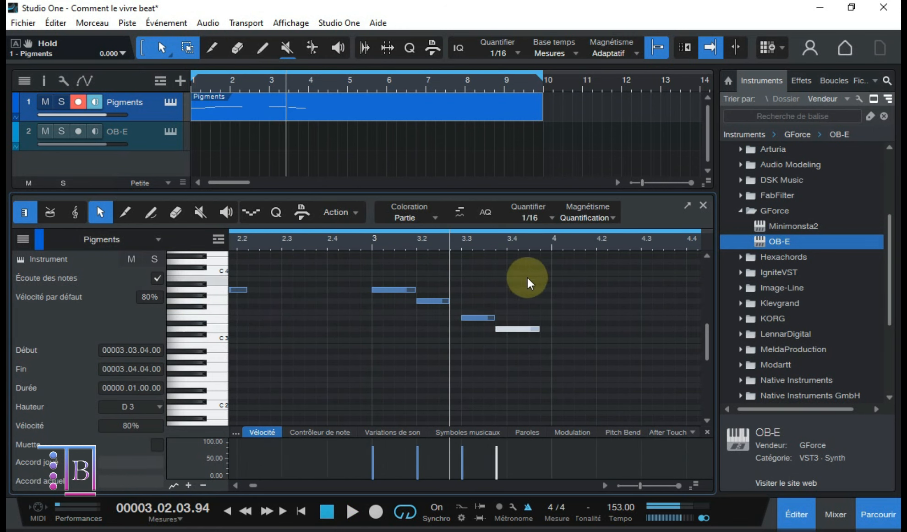
{"action": "left_click", "coordinate": [435, 318]}
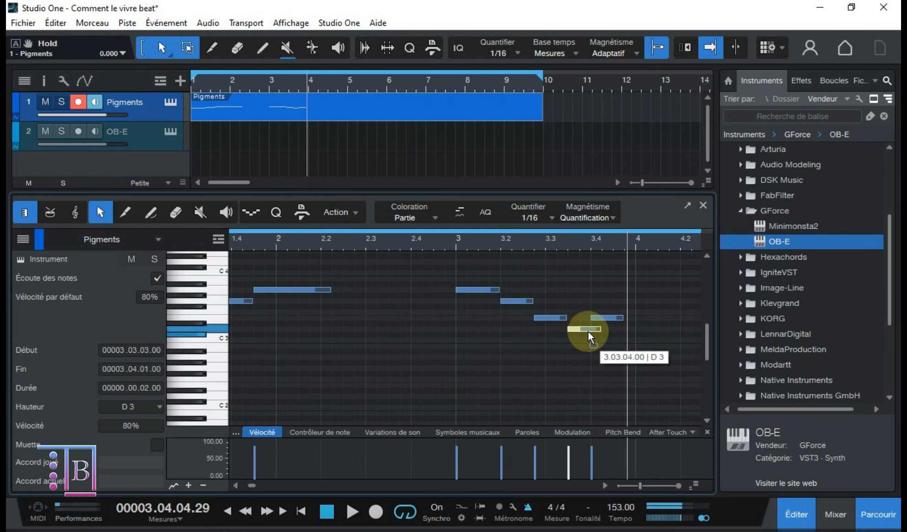
{"action": "left_click", "coordinate": [591, 301]}
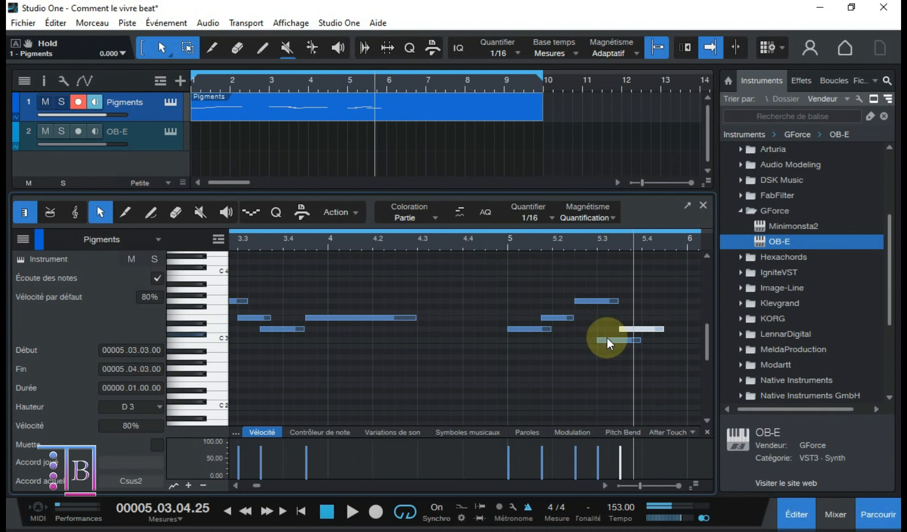
{"action": "left_click", "coordinate": [436, 339]}
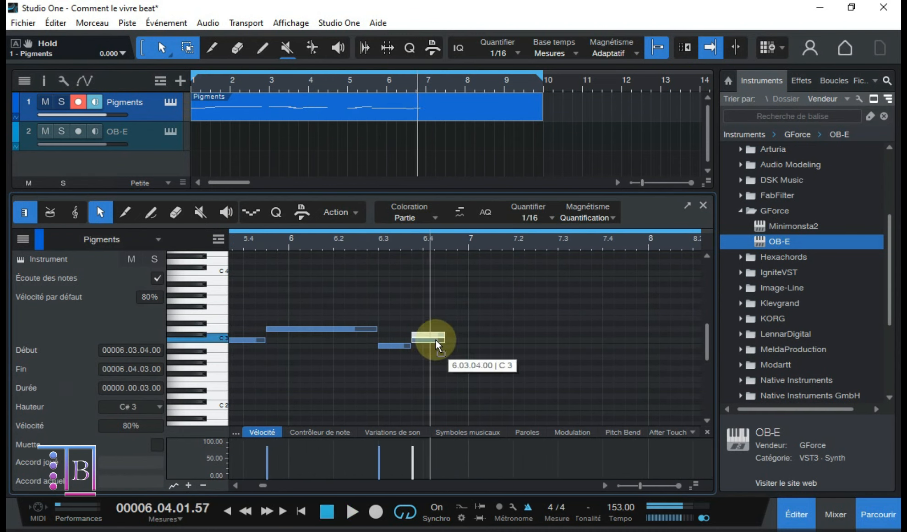
{"action": "left_click", "coordinate": [522, 359]}
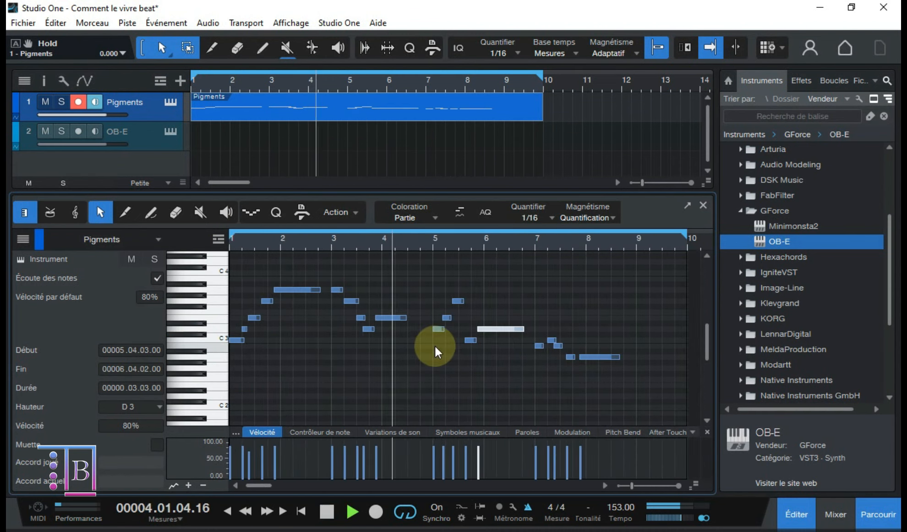
Shorten the loop range and the Pigments part to end at bar 9, and listen to the melody
{"action": "left_click", "coordinate": [530, 70]}
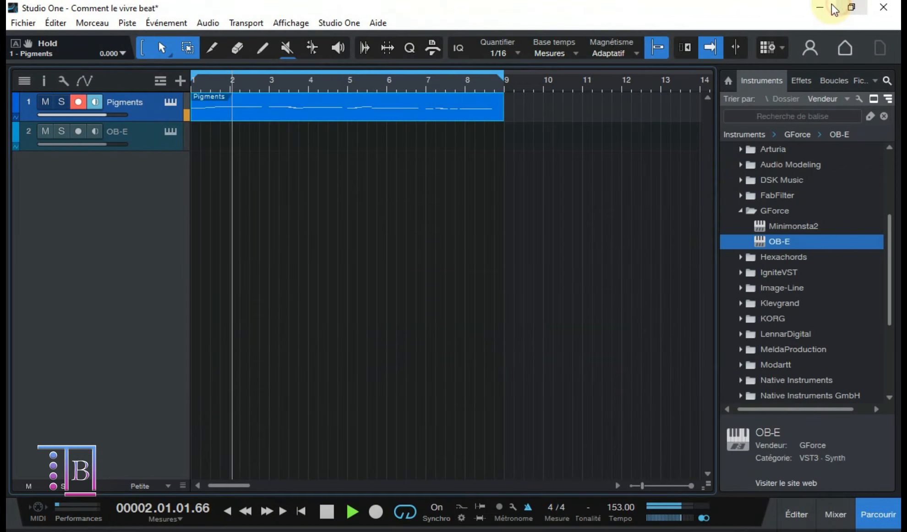
{"action": "left_click", "coordinate": [836, 5]}
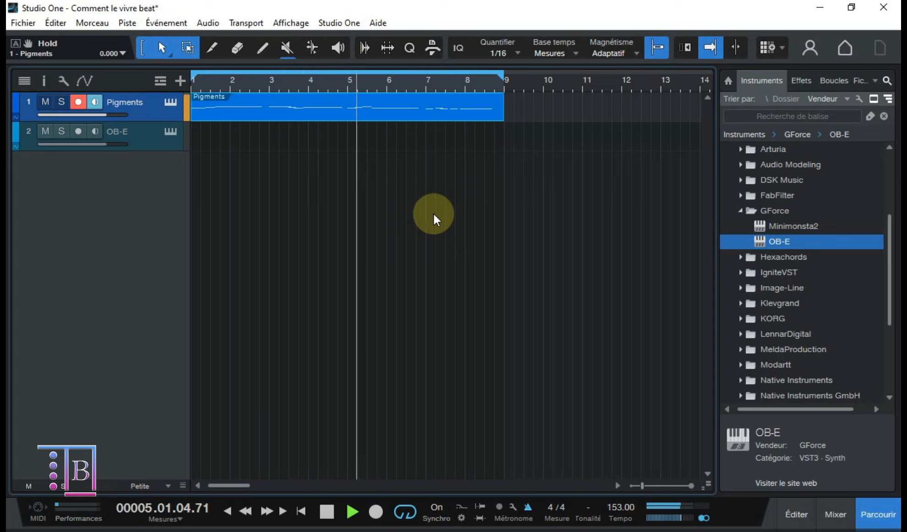
{"action": "left_click", "coordinate": [740, 211]}
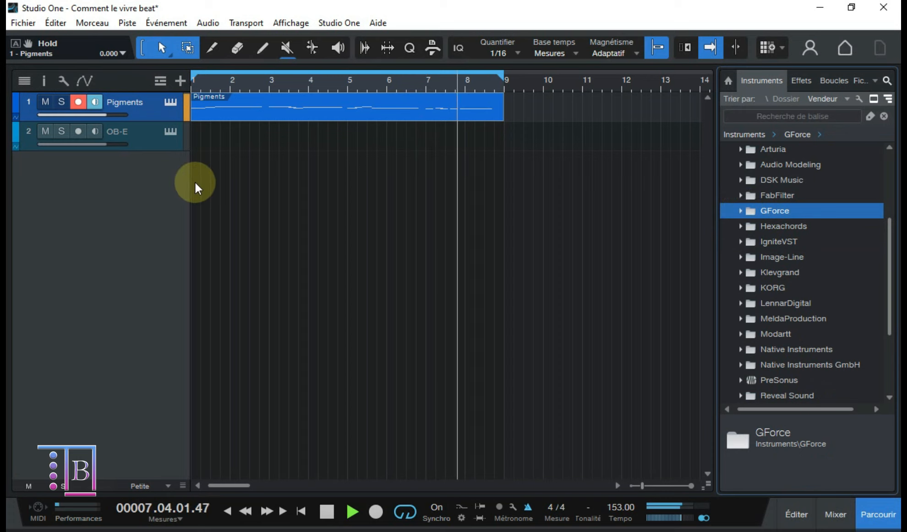
{"action": "key", "text": "space"}
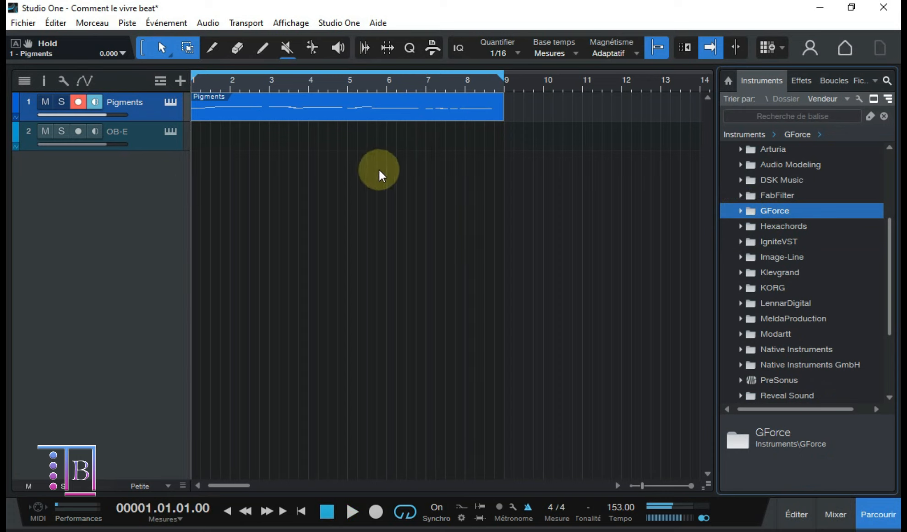
Open the OB-E synth, choose a patch from the factory Poly Pad category and audition it
{"action": "scroll", "coordinate": [812, 282], "scroll_direction": "up", "scroll_amount": 5}
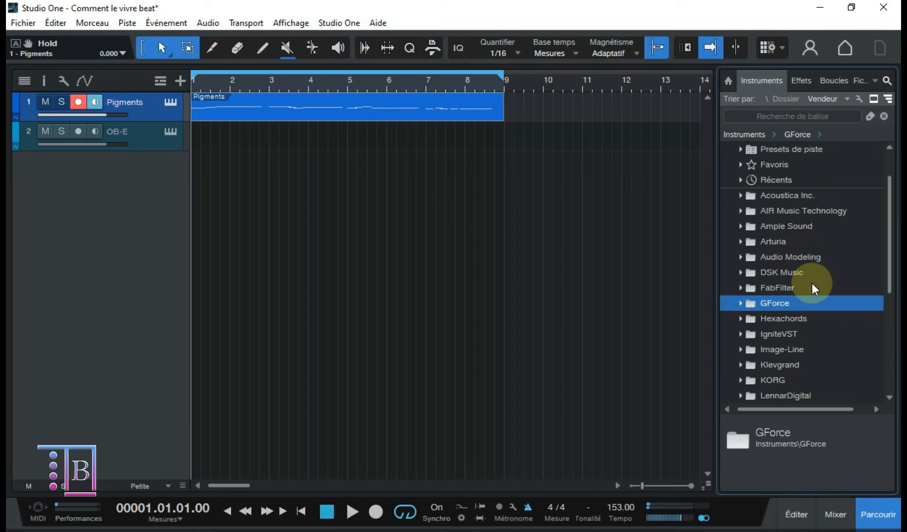
{"action": "left_click", "coordinate": [169, 135]}
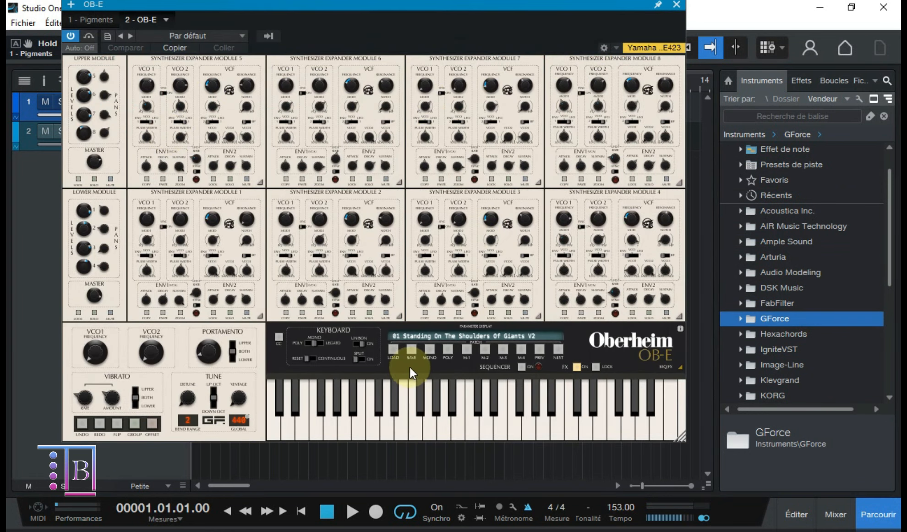
{"action": "left_click", "coordinate": [395, 351]}
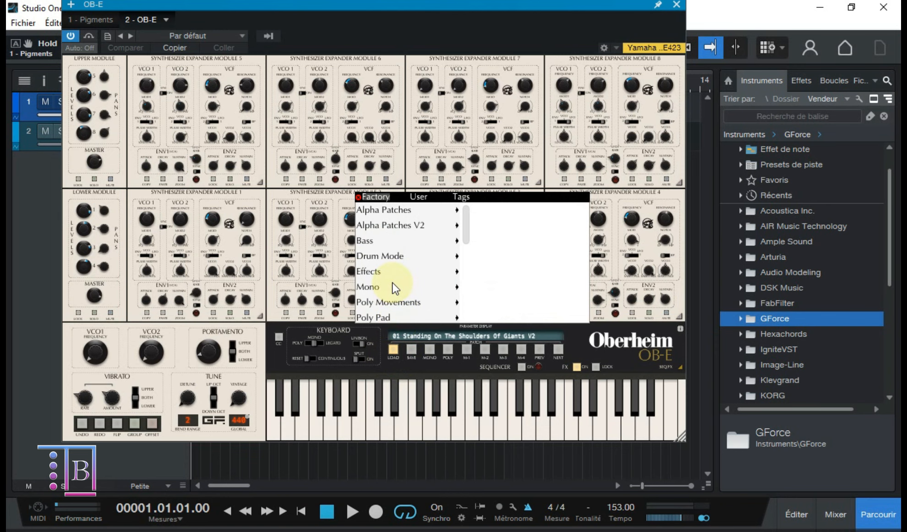
{"action": "scroll", "coordinate": [392, 286], "scroll_direction": "down", "scroll_amount": 1}
{"action": "scroll", "coordinate": [393, 287], "scroll_direction": "down", "scroll_amount": 1}
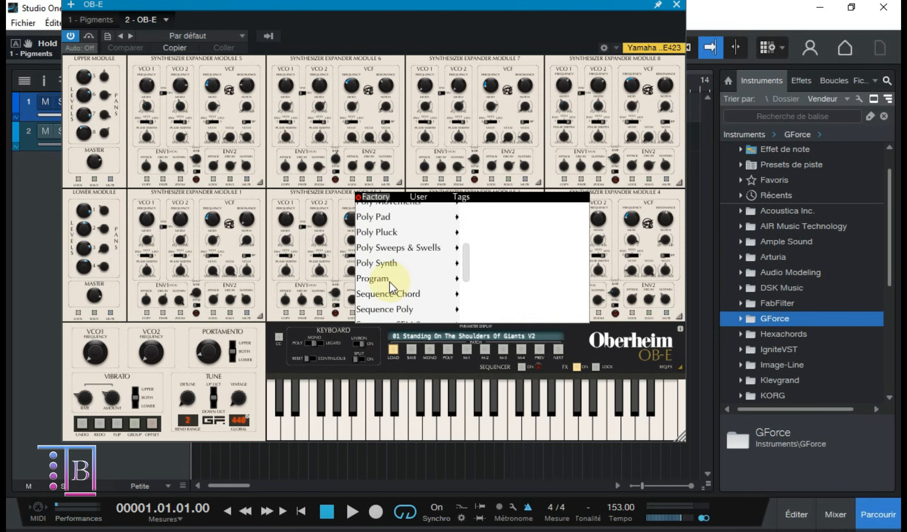
{"action": "left_click", "coordinate": [383, 221]}
{"action": "left_click", "coordinate": [463, 420]}
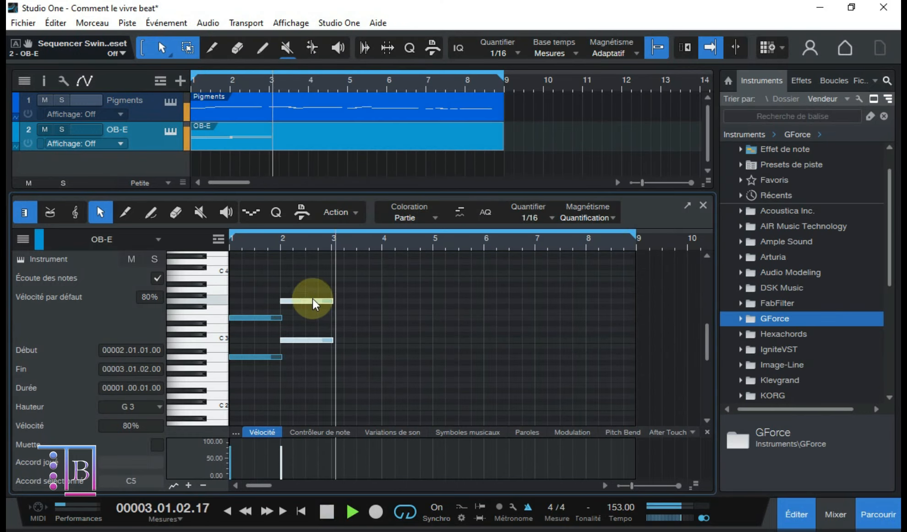
Enter two-bar note pairs in the OB-E part: E3 over A2 from bar 1, G3 over C3 from bar 3, D3 over G2 from bar 5
{"action": "mouse_move", "coordinate": [305, 302]}
{"action": "left_mouse_down"}
{"action": "mouse_move", "coordinate": [431, 307]}
{"action": "mouse_move", "coordinate": [531, 332]}
{"action": "left_mouse_up"}
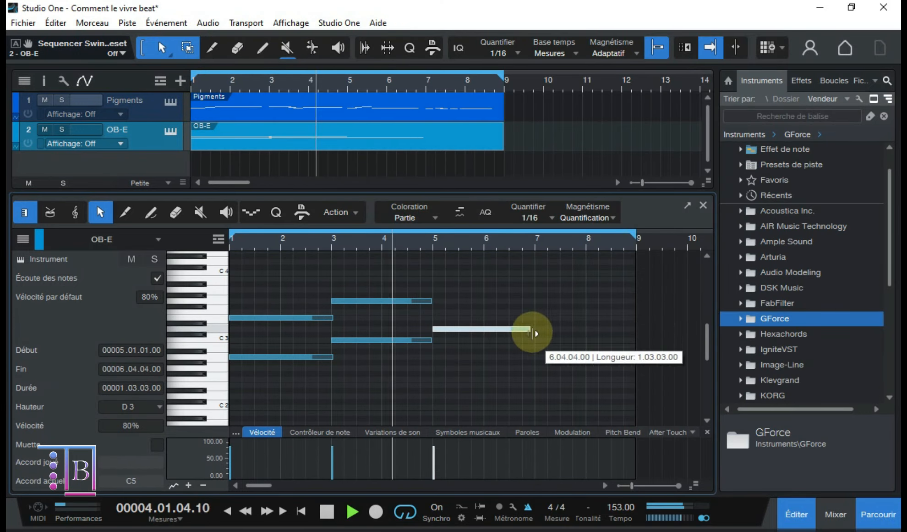
{"action": "left_click_drag", "start_coordinate": [434, 368], "coordinate": [534, 368]}
{"action": "left_click_drag", "start_coordinate": [530, 329], "coordinate": [535, 329]}
{"action": "key", "text": "space"}
Add note pairs in bars 7 and 8 of the OB-E part, B2 over E2 and A2 over a lower note
{"action": "left_click_drag", "start_coordinate": [536, 385], "coordinate": [580, 386]}
{"action": "left_click_drag", "start_coordinate": [588, 357], "coordinate": [632, 357]}
{"action": "left_click_drag", "start_coordinate": [534, 345], "coordinate": [585, 346]}
{"action": "left_click_drag", "start_coordinate": [588, 402], "coordinate": [610, 402]}
{"action": "left_click_drag", "start_coordinate": [600, 402], "coordinate": [591, 404]}
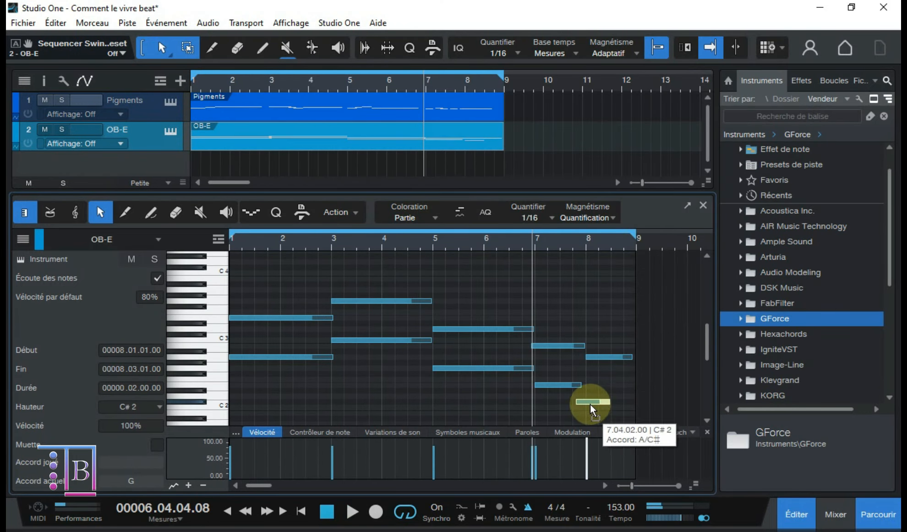
Play the loop while advancing through the OB-E patches to A Poly Vince Thing
{"action": "key", "text": "space"}
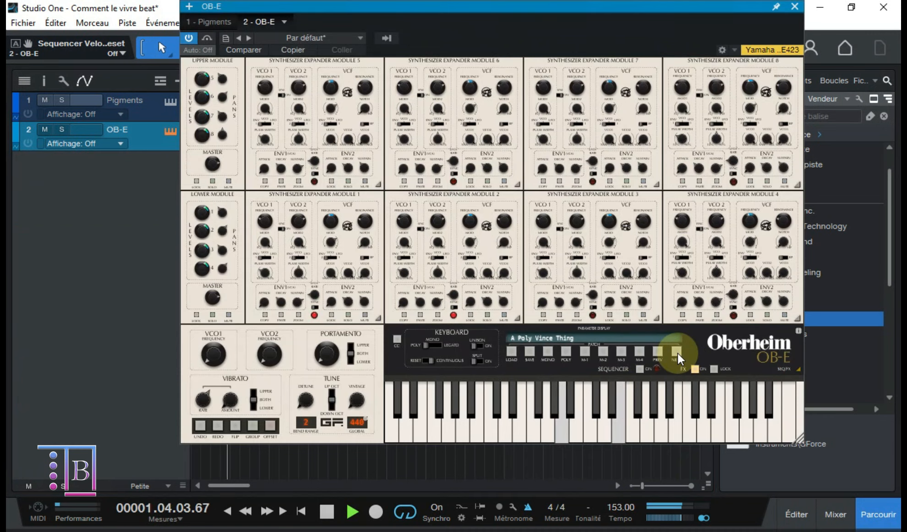
{"action": "left_click", "coordinate": [677, 351]}
{"action": "left_click", "coordinate": [677, 351]}
{"action": "left_click", "coordinate": [677, 351]}
{"action": "left_click", "coordinate": [677, 351]}
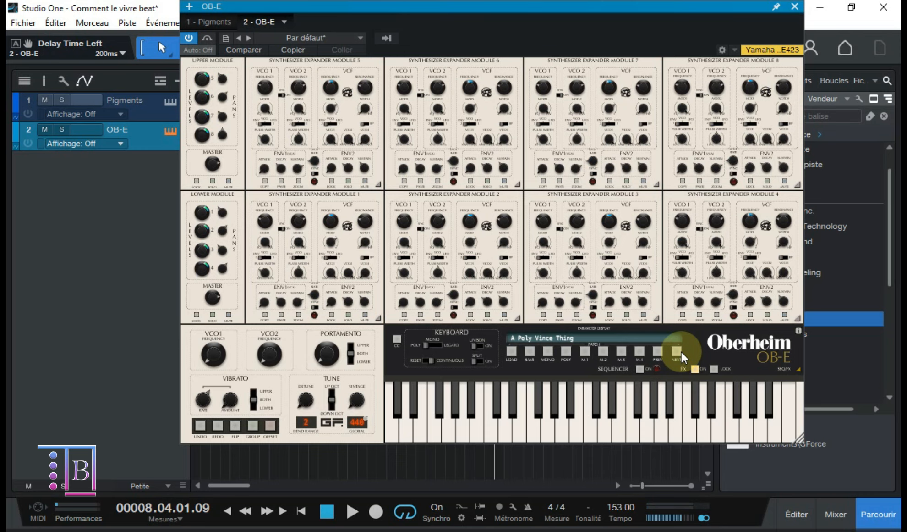
{"action": "key", "text": "space"}
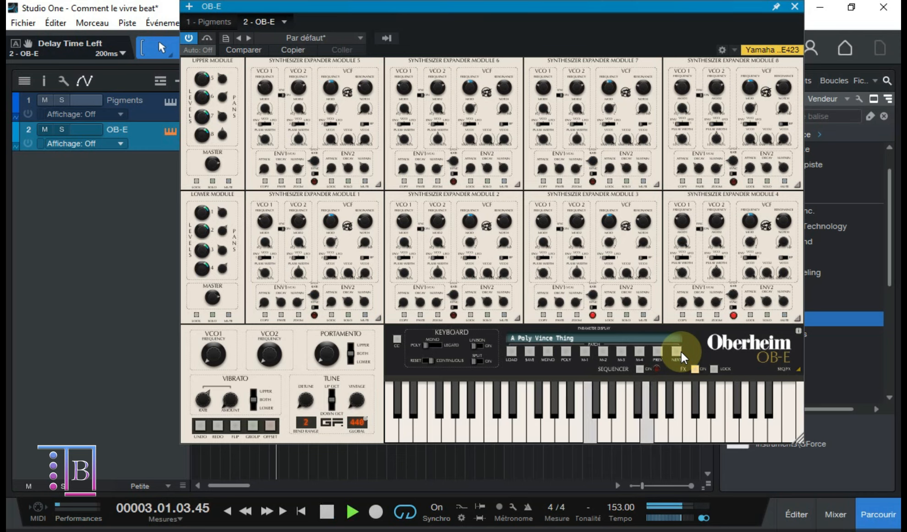
Close the OB-E editor and add Acoustica's Pianissimo piano as the third instrument track
{"action": "left_click", "coordinate": [795, 8]}
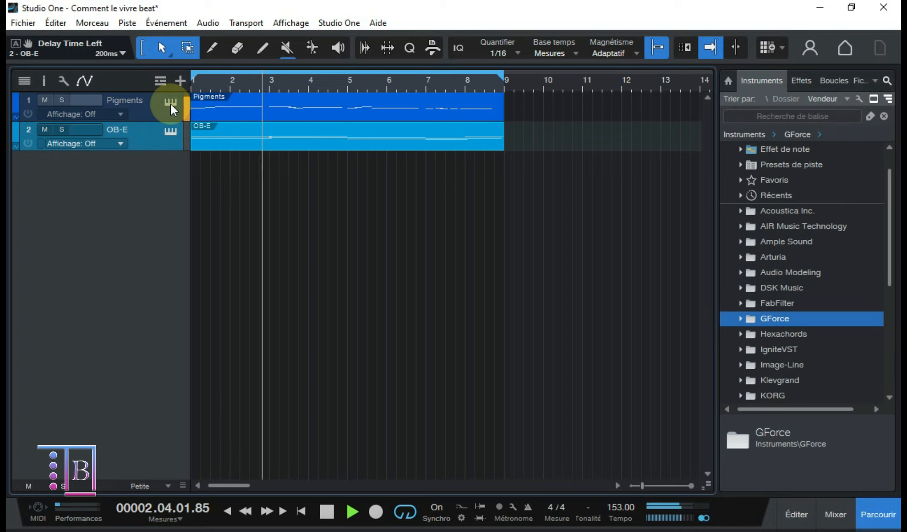
{"action": "key", "text": "space"}
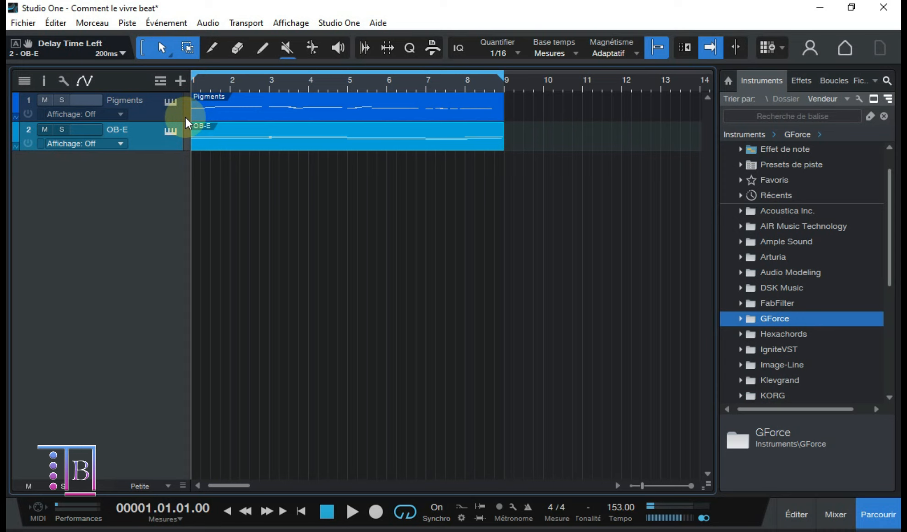
{"action": "left_click_drag", "start_coordinate": [789, 196], "coordinate": [193, 163]}
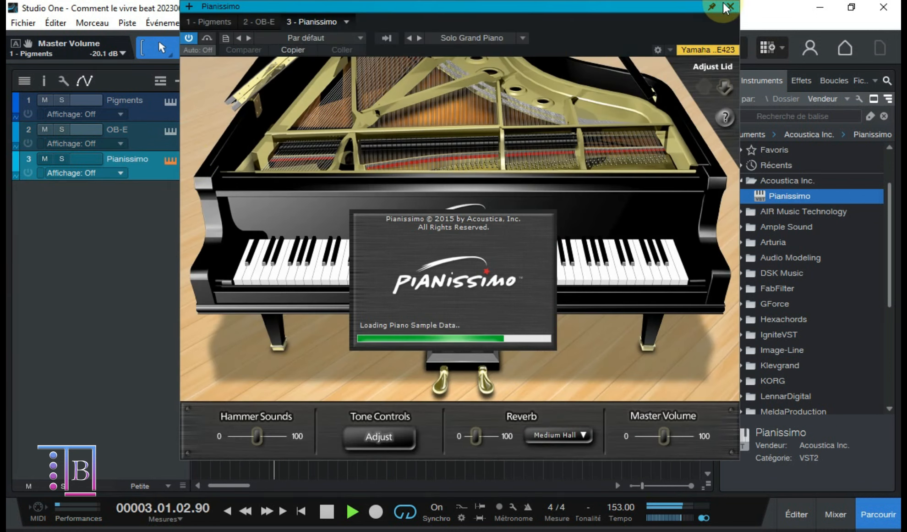
{"action": "key", "text": "space"}
{"action": "left_click", "coordinate": [731, 6]}
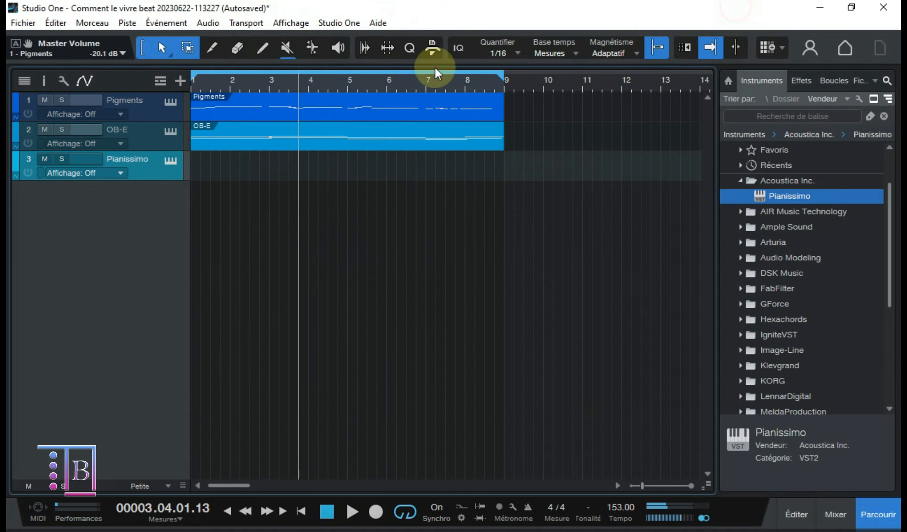
Create an eight-bar Pianissimo part and enter piano chords from bar 1 onward
{"action": "double_click", "coordinate": [196, 174]}
{"action": "double_click", "coordinate": [217, 167]}
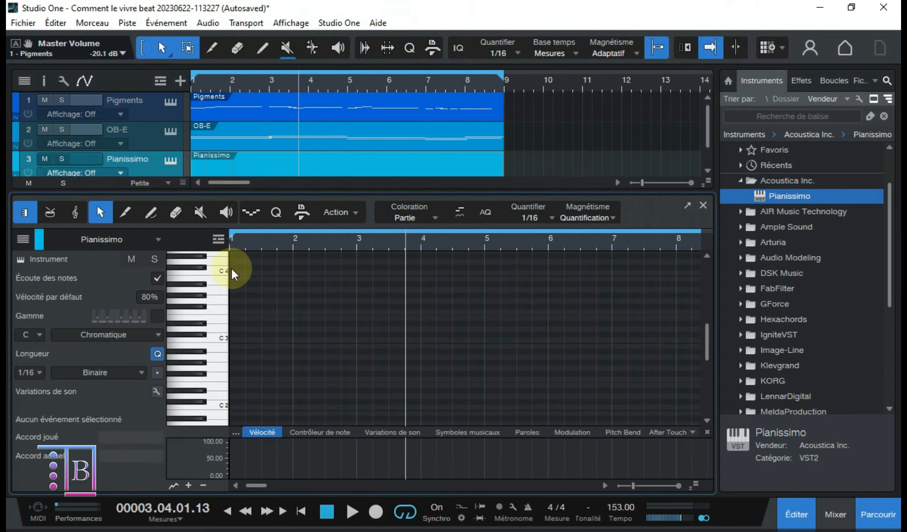
{"action": "key", "text": "comma"}
{"action": "left_click", "coordinate": [213, 321]}
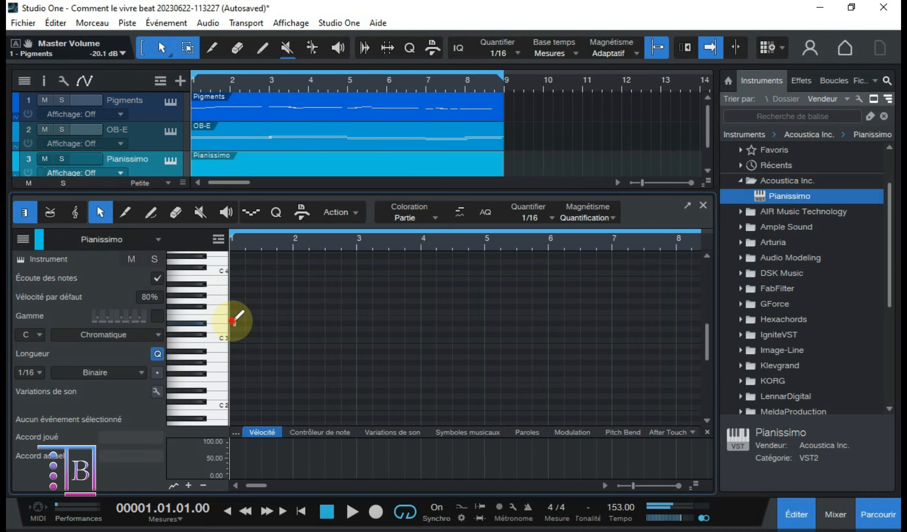
{"action": "mouse_move", "coordinate": [235, 322]}
{"action": "left_mouse_down"}
{"action": "mouse_move", "coordinate": [299, 321]}
{"action": "mouse_move", "coordinate": [279, 323]}
{"action": "mouse_move", "coordinate": [263, 301]}
{"action": "left_mouse_up"}
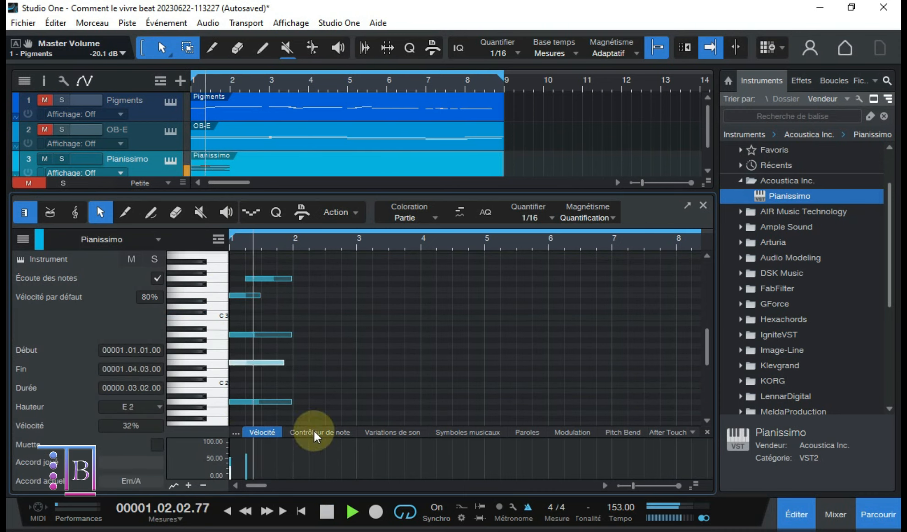
{"action": "left_click", "coordinate": [353, 301]}
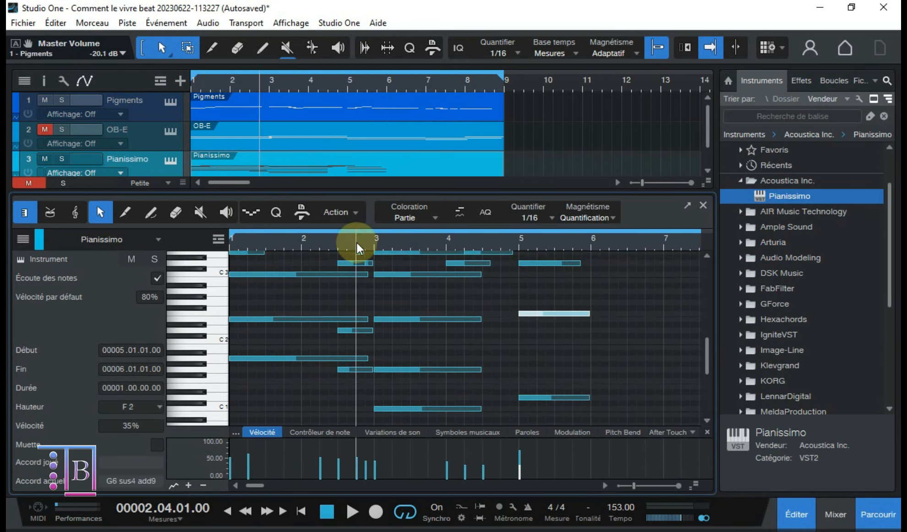
{"action": "left_click", "coordinate": [361, 240]}
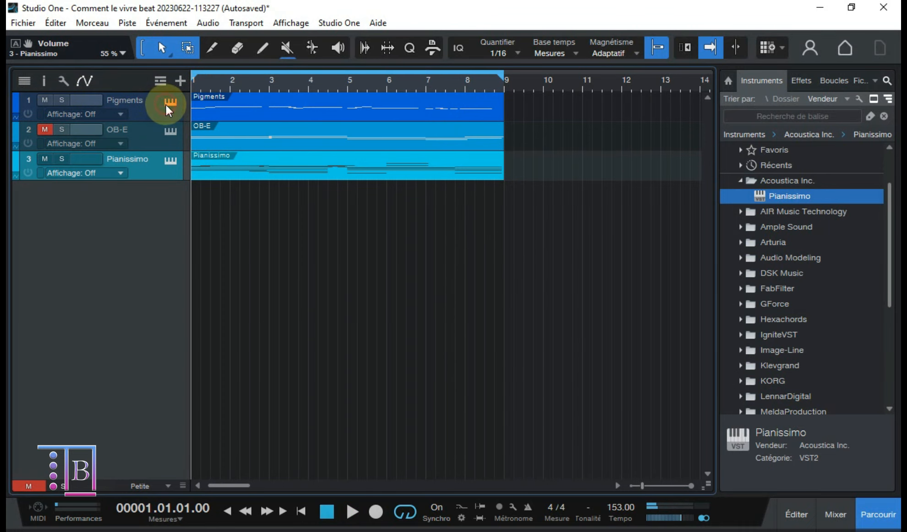
Mute the Pigments and OB-E tracks and play the Pianissimo part on its own
{"action": "left_click", "coordinate": [167, 102]}
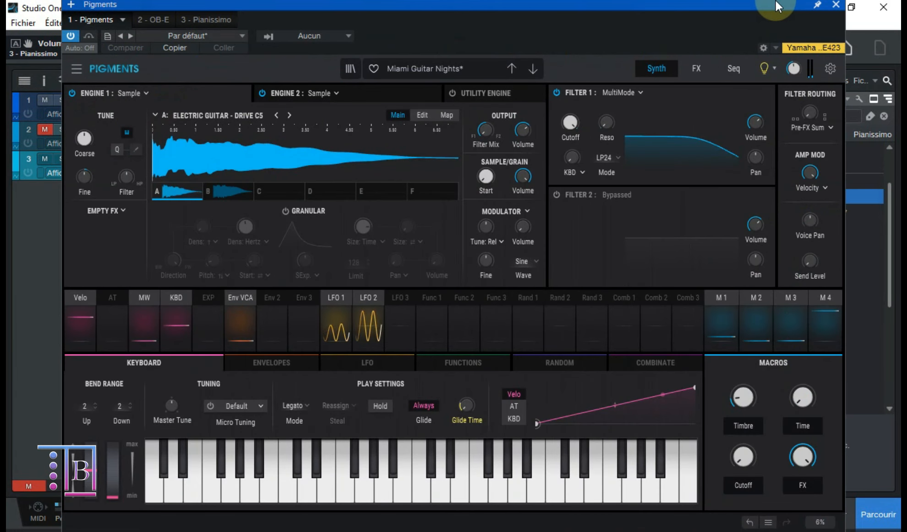
{"action": "left_click", "coordinate": [836, 4]}
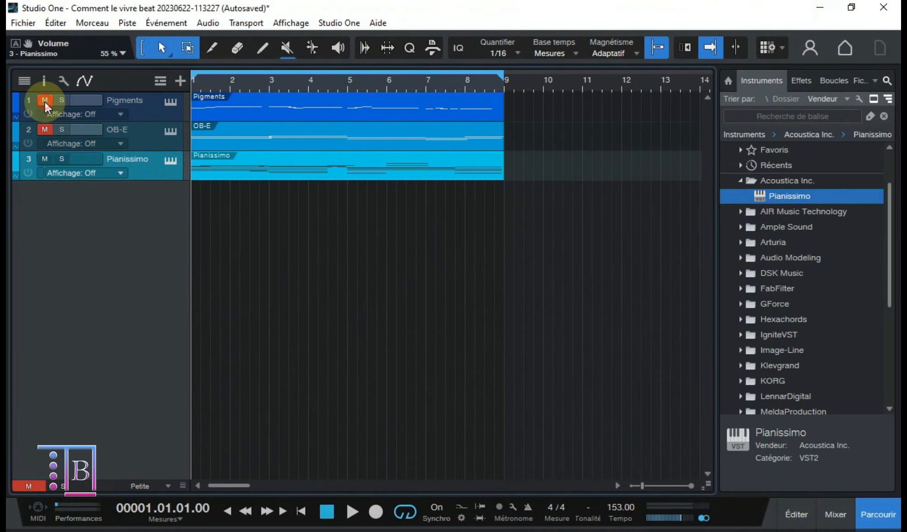
{"action": "key", "text": "space"}
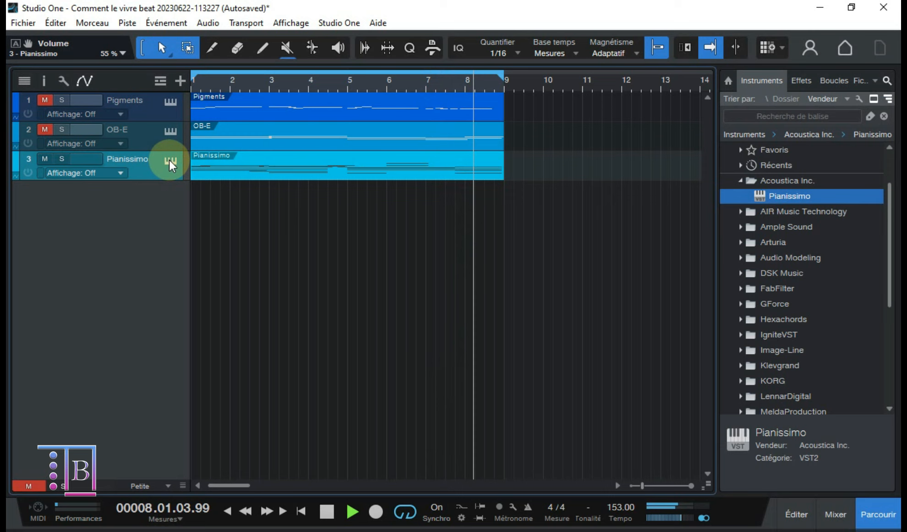
{"action": "key", "text": "space"}
{"action": "key", "text": "comma"}
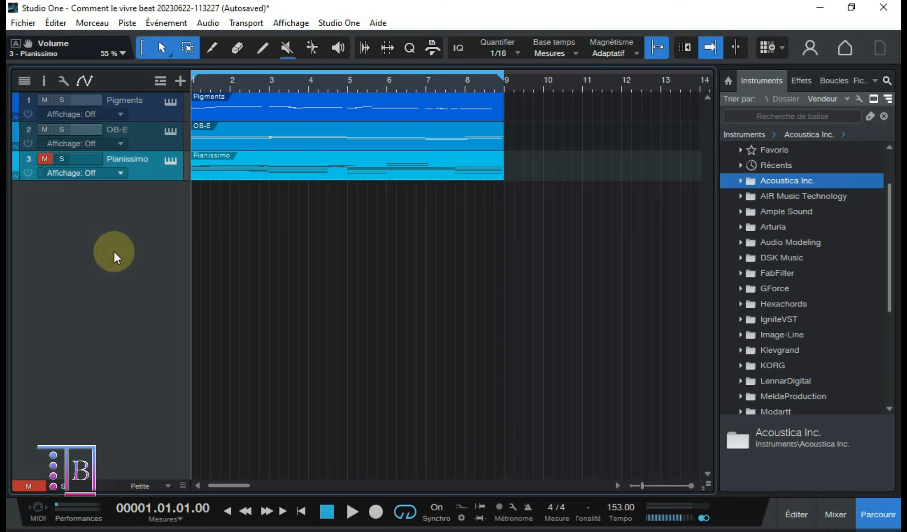
Browse to the caastro +New Samples folder and audition its samples one by one as far as EL_RIM.WAV
{"action": "left_click", "coordinate": [861, 80]}
{"action": "scroll", "coordinate": [786, 319], "scroll_direction": "down", "scroll_amount": 10}
{"action": "left_click", "coordinate": [800, 227]}
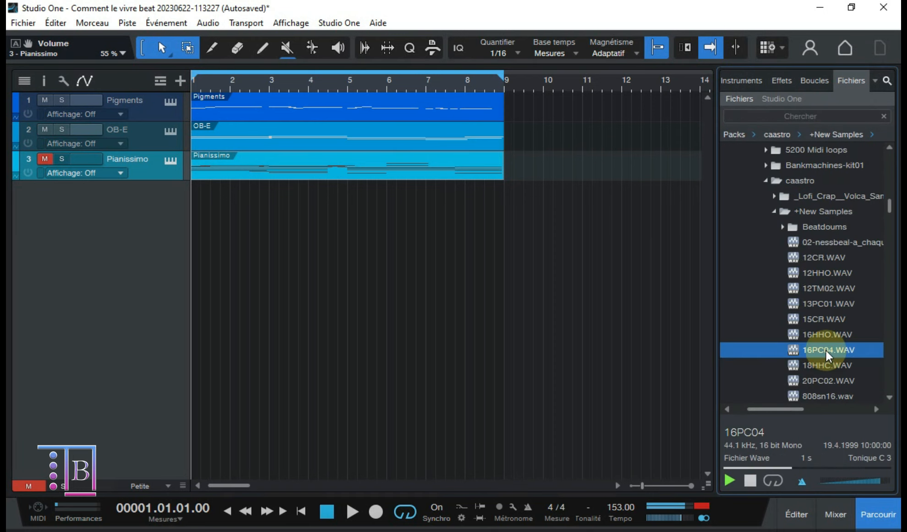
{"action": "key", "text": "Down"}
{"action": "key", "text": "Down"}
{"action": "key", "text": "Down"}
{"action": "key", "text": "Down"}
{"action": "key", "text": "Down"}
{"action": "key", "text": "Down"}
{"action": "key", "text": "Down"}
{"action": "key", "text": "Down"}
{"action": "key", "text": "Down"}
{"action": "key", "text": "Down"}
{"action": "key", "text": "Down"}
{"action": "key", "text": "Down"}
{"action": "key", "text": "Down"}
{"action": "key", "text": "Down"}
{"action": "key", "text": "Down"}
{"action": "key", "text": "Down"}
{"action": "key", "text": "Down"}
{"action": "key", "text": "Down"}
{"action": "key", "text": "Down"}
{"action": "key", "text": "Down"}
Send EL_RIM.WAV to a new SampleOne instrument and create a part on its track
{"action": "right_click", "coordinate": [778, 365]}
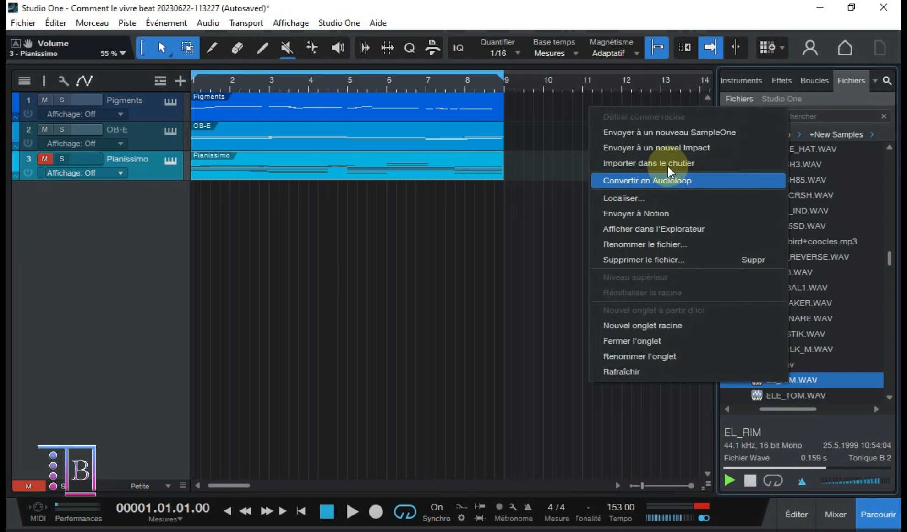
{"action": "left_click", "coordinate": [662, 138]}
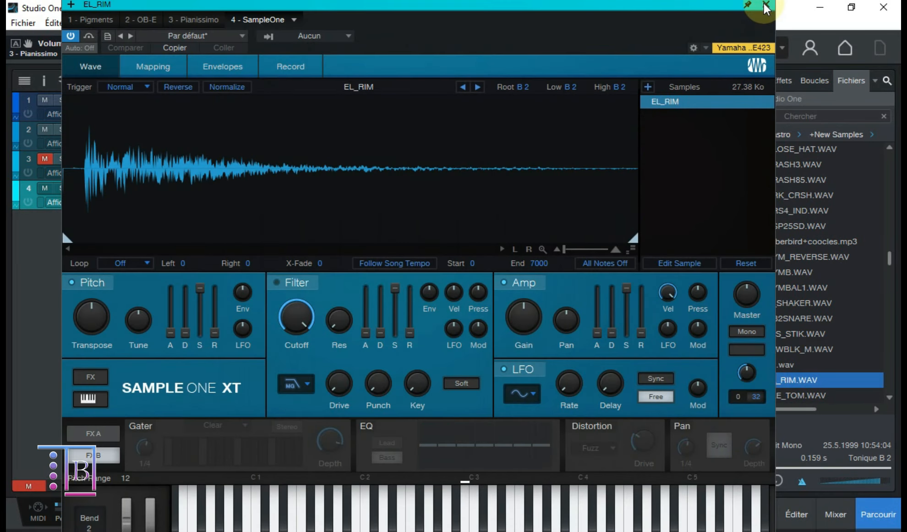
{"action": "left_click", "coordinate": [766, 6]}
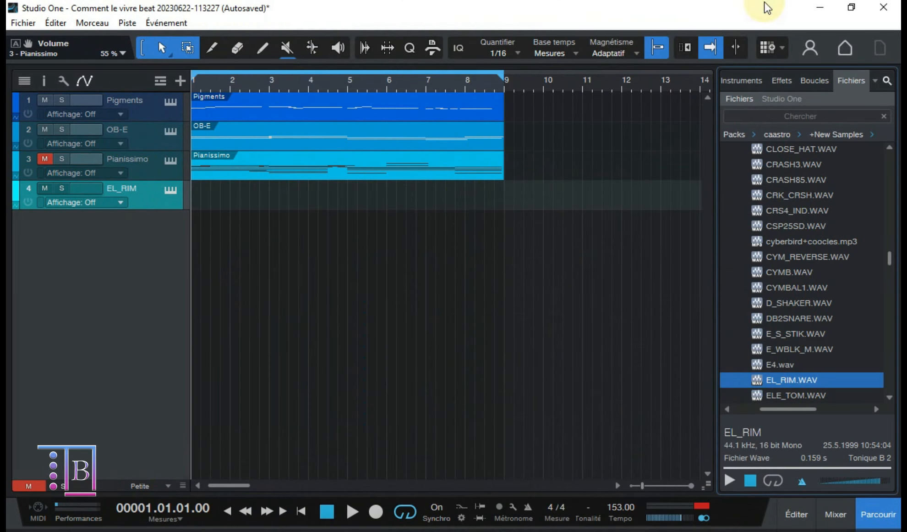
{"action": "double_click", "coordinate": [204, 205]}
{"action": "left_click", "coordinate": [170, 189]}
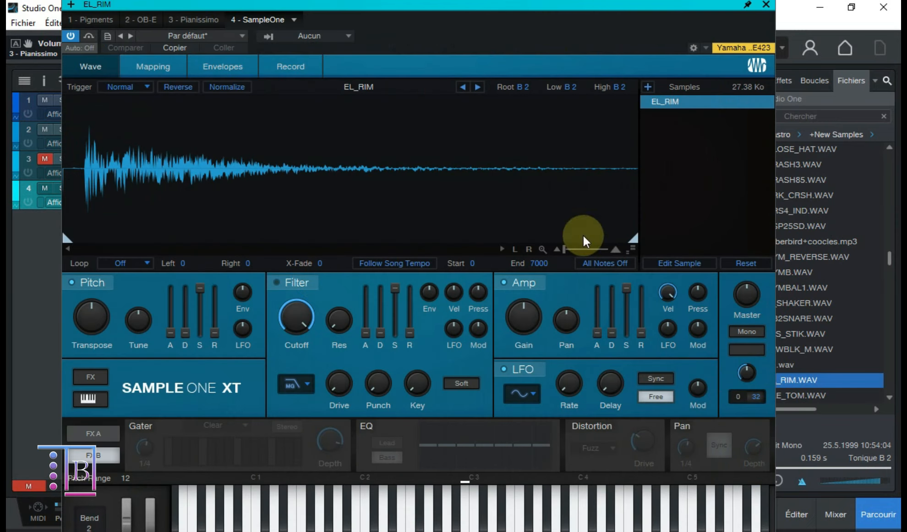
{"action": "left_click", "coordinate": [766, 5]}
Fill the EL_RIM part with two-beat B2 notes from bar 1 to bar 9 and start playback
{"action": "double_click", "coordinate": [257, 201]}
{"action": "left_click", "coordinate": [206, 354]}
{"action": "double_click", "coordinate": [233, 347]}
{"action": "left_click_drag", "start_coordinate": [232, 347], "coordinate": [251, 347]}
{"action": "left_click_drag", "start_coordinate": [257, 347], "coordinate": [328, 346]}
{"action": "scroll", "coordinate": [258, 347], "scroll_direction": "up", "scroll_amount": 3}
{"action": "left_click_drag", "start_coordinate": [409, 347], "coordinate": [494, 349]}
{"action": "key", "text": "ctrl+a"}
{"action": "scroll", "coordinate": [469, 362], "scroll_direction": "down", "scroll_amount": 4}
{"action": "left_click_drag", "start_coordinate": [356, 345], "coordinate": [546, 345]}
{"action": "key", "text": "space"}
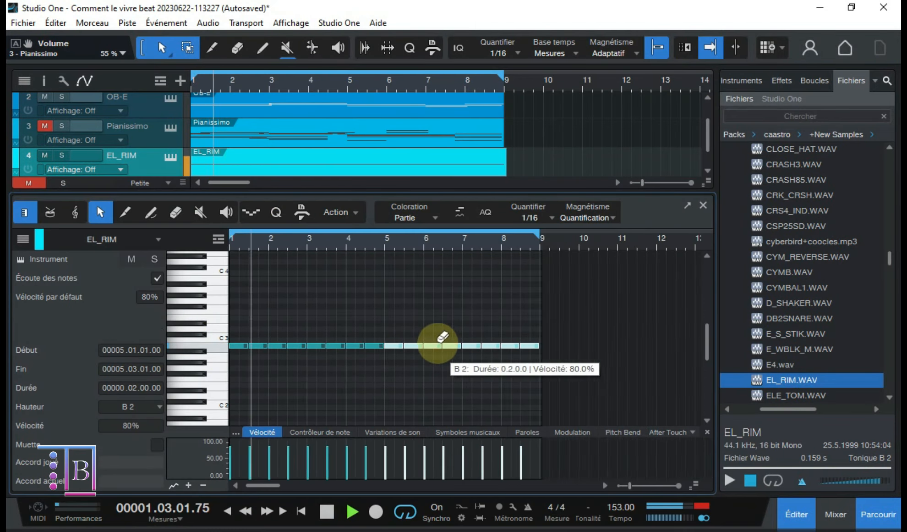
Replace the sample in the EL_RIM track's SampleOne with HIFI_SNARE.WAV
{"action": "scroll", "coordinate": [800, 330], "scroll_direction": "down", "scroll_amount": 7}
{"action": "left_click", "coordinate": [799, 349]}
{"action": "left_click", "coordinate": [171, 156]}
{"action": "left_click_drag", "start_coordinate": [804, 349], "coordinate": [416, 123]}
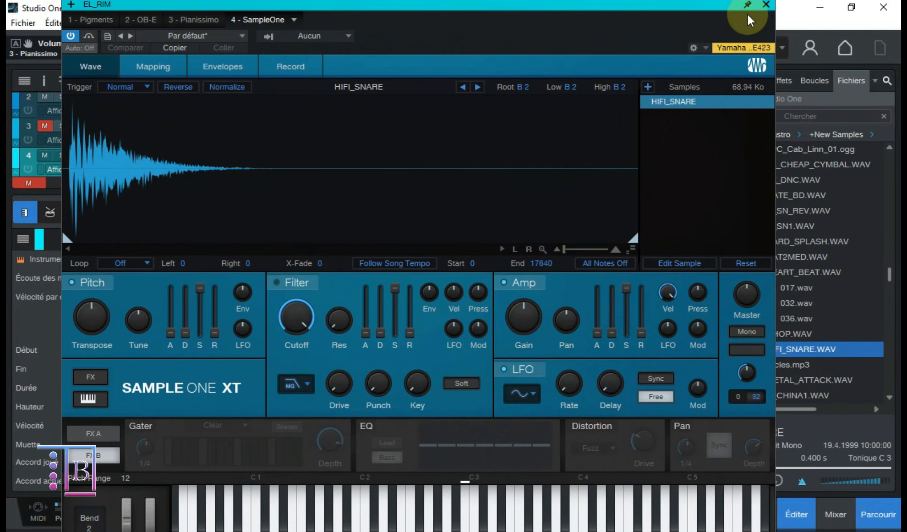
{"action": "left_click", "coordinate": [765, 6]}
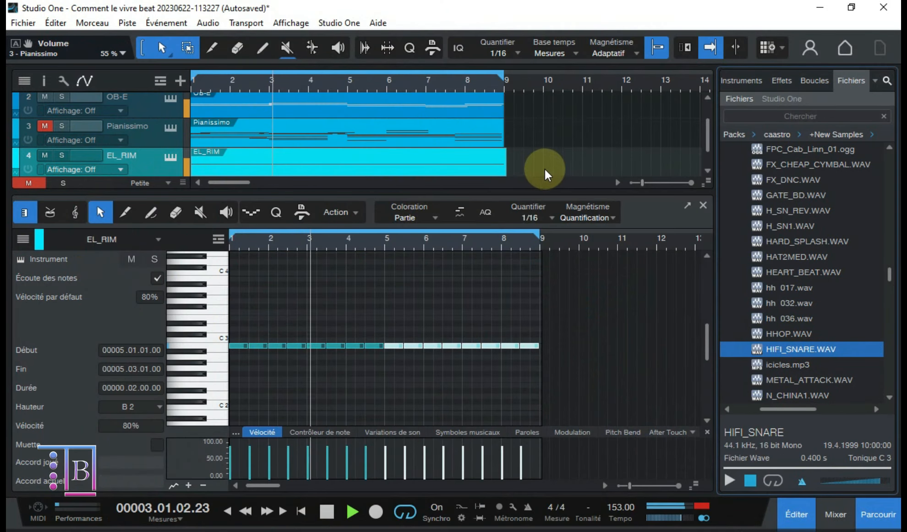
Trim the end of the EL_RIM part to bar 9 while the loop plays, and stop playback
{"action": "left_click", "coordinate": [609, 297]}
{"action": "scroll", "coordinate": [537, 137], "scroll_direction": "up", "scroll_amount": 3}
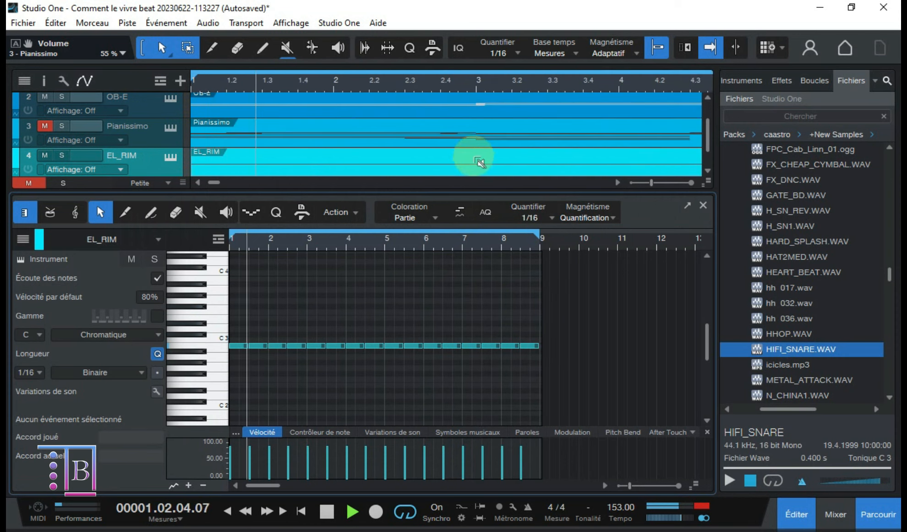
{"action": "scroll", "coordinate": [474, 157], "scroll_direction": "down", "scroll_amount": 3}
{"action": "scroll", "coordinate": [476, 155], "scroll_direction": "down", "scroll_amount": 5}
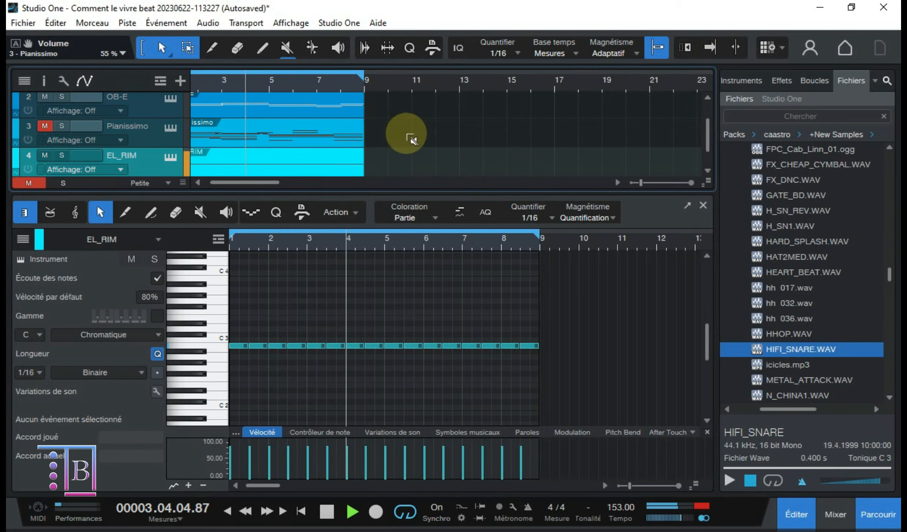
{"action": "scroll", "coordinate": [412, 137], "scroll_direction": "up", "scroll_amount": 5}
{"action": "scroll", "coordinate": [350, 133], "scroll_direction": "down", "scroll_amount": 3}
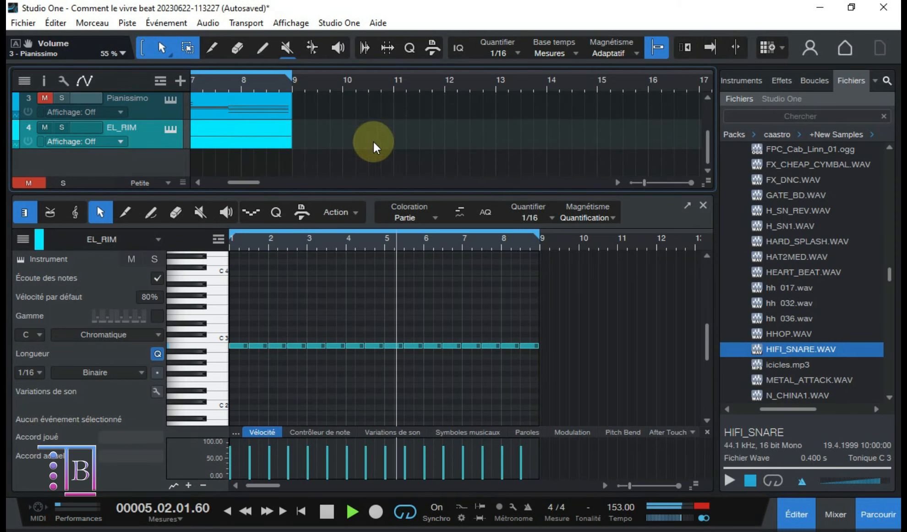
{"action": "scroll", "coordinate": [570, 312], "scroll_direction": "up", "scroll_amount": 3}
{"action": "scroll", "coordinate": [569, 314], "scroll_direction": "down", "scroll_amount": 5}
{"action": "key", "text": "space"}
Audition more samples in the +New Samples folder, from HIFI_SNARE.WAV and icicles.mp3 on past NOISE2.WAV
{"action": "left_click", "coordinate": [792, 362]}
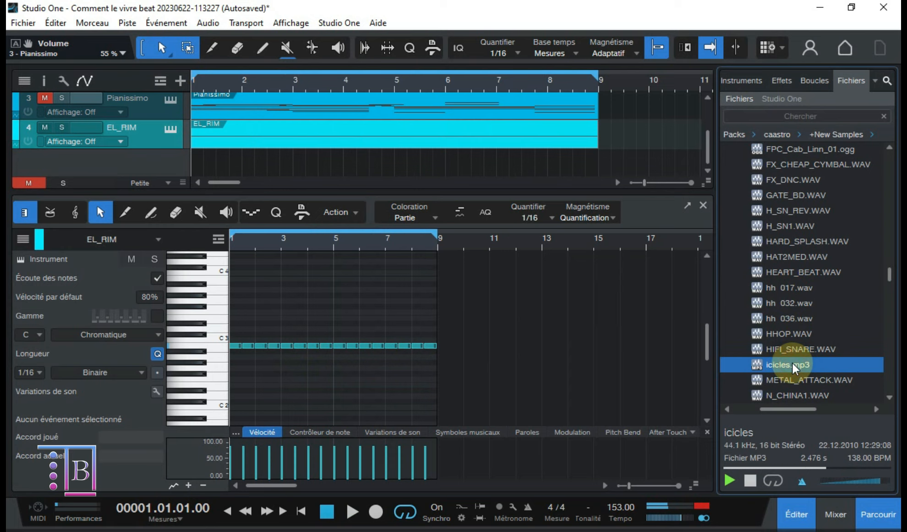
{"action": "left_click", "coordinate": [792, 352]}
{"action": "key", "text": "Down"}
{"action": "key", "text": "Down"}
{"action": "key", "text": "Down"}
{"action": "key", "text": "Down"}
{"action": "key", "text": "Down"}
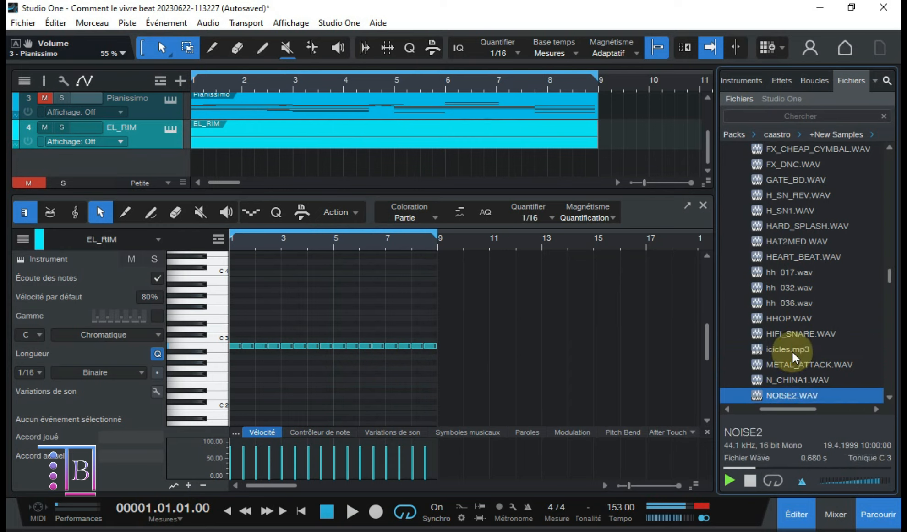
{"action": "scroll", "coordinate": [793, 349], "scroll_direction": "down", "scroll_amount": 1}
{"action": "key", "text": "Down"}
{"action": "key", "text": "Down"}
{"action": "key", "text": "Down"}
{"action": "key", "text": "Down"}
{"action": "key", "text": "Down"}
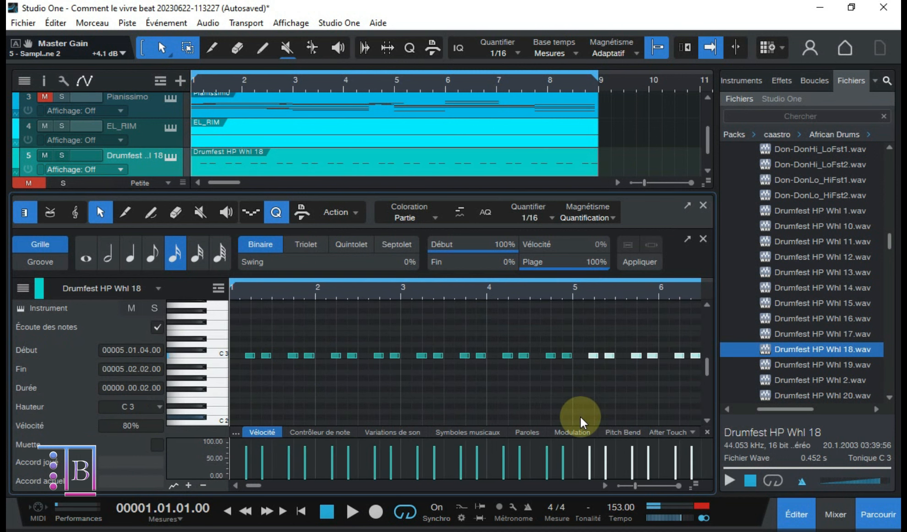
Play the loop, close the note editor, and mute Pigments and OB-E while unmuting Pianissimo
{"action": "key", "text": "space"}
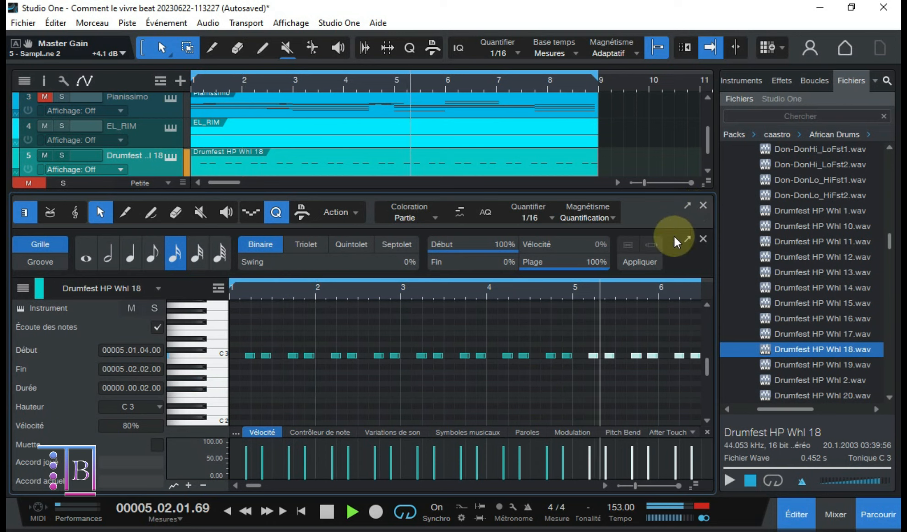
{"action": "scroll", "coordinate": [581, 350], "scroll_direction": "down", "scroll_amount": 2}
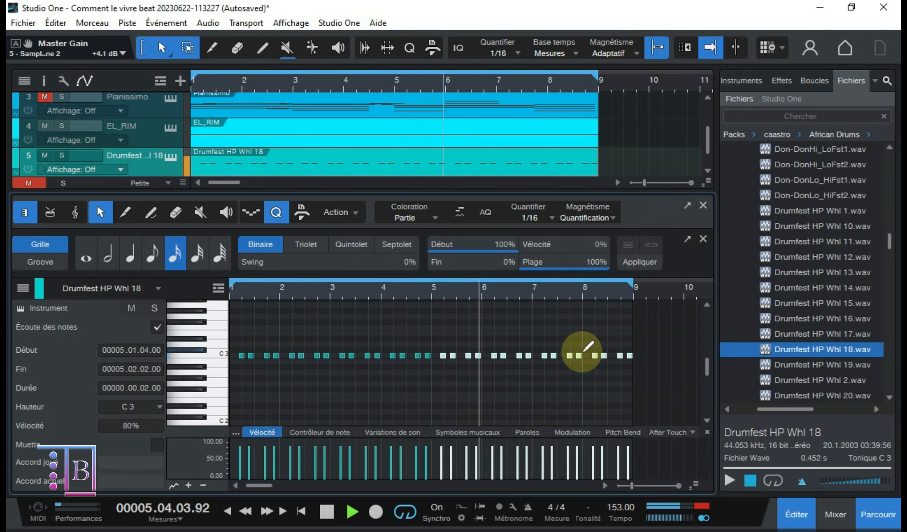
{"action": "left_click", "coordinate": [704, 204]}
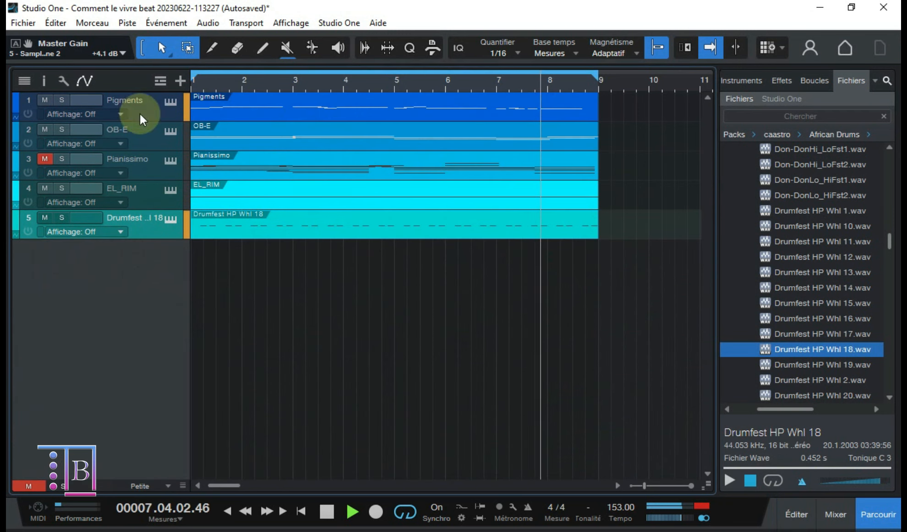
{"action": "left_click", "coordinate": [44, 99]}
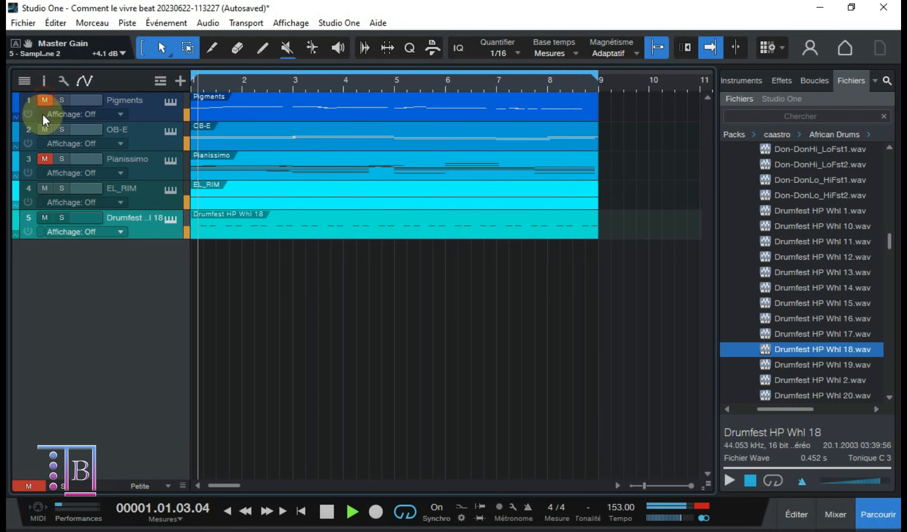
{"action": "left_click", "coordinate": [44, 129]}
{"action": "left_click", "coordinate": [44, 158]}
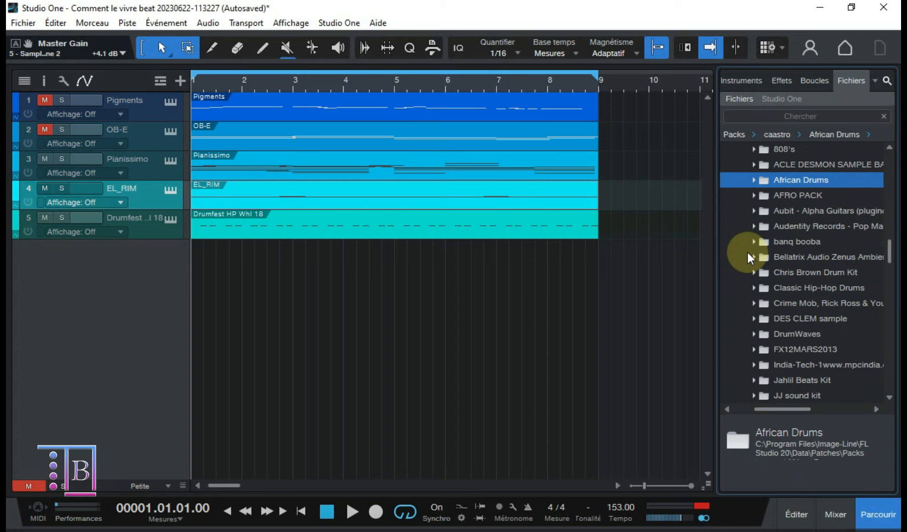
Choose Trapaholic Clap (14).wav from banq booba's Trapaholic Claps folder and play the loop
{"action": "left_click", "coordinate": [755, 252]}
{"action": "double_click", "coordinate": [792, 322]}
{"action": "scroll", "coordinate": [794, 355], "scroll_direction": "down", "scroll_amount": 2}
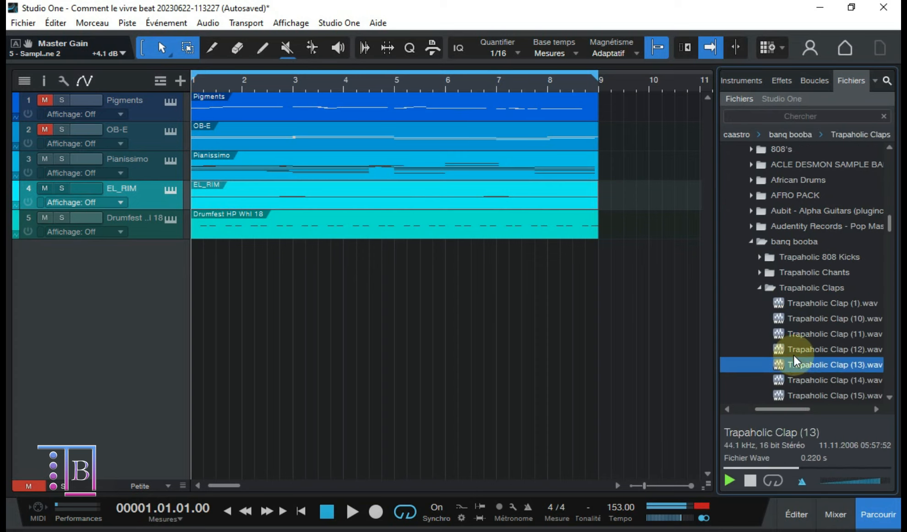
{"action": "double_click", "coordinate": [820, 380]}
{"action": "left_click", "coordinate": [766, 6]}
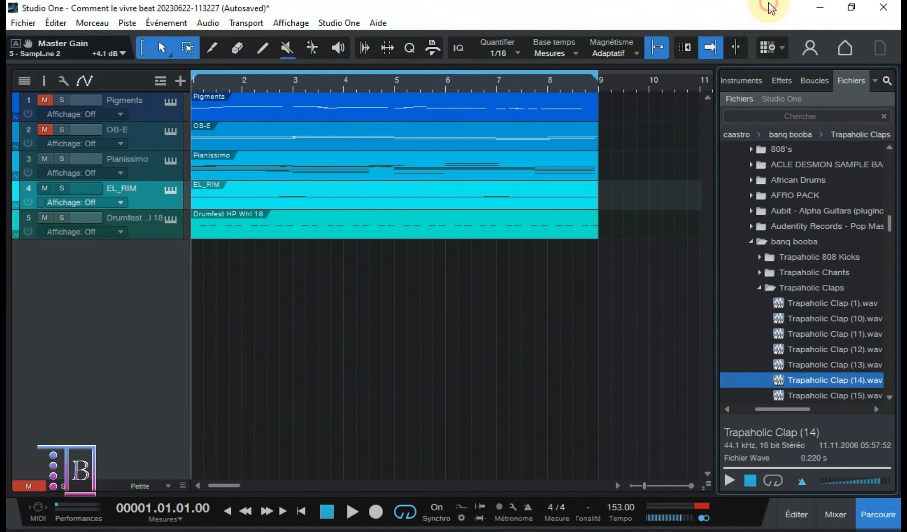
{"action": "key", "text": "space"}
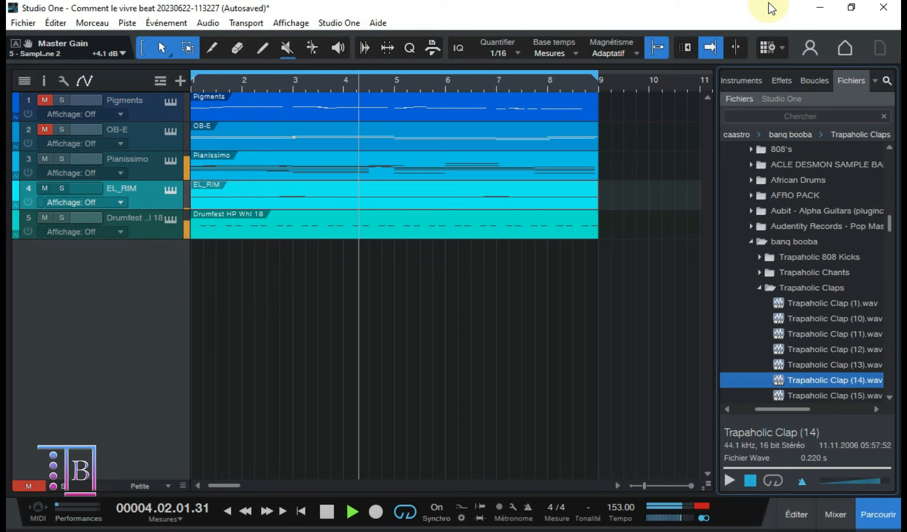
Audition the samples in the Trapaholic Claps folder from Trapaholic Clap (15).wav through Trapaholic Clap (22).wav
{"action": "scroll", "coordinate": [866, 313], "scroll_direction": "down", "scroll_amount": 5}
{"action": "left_click", "coordinate": [821, 317]}
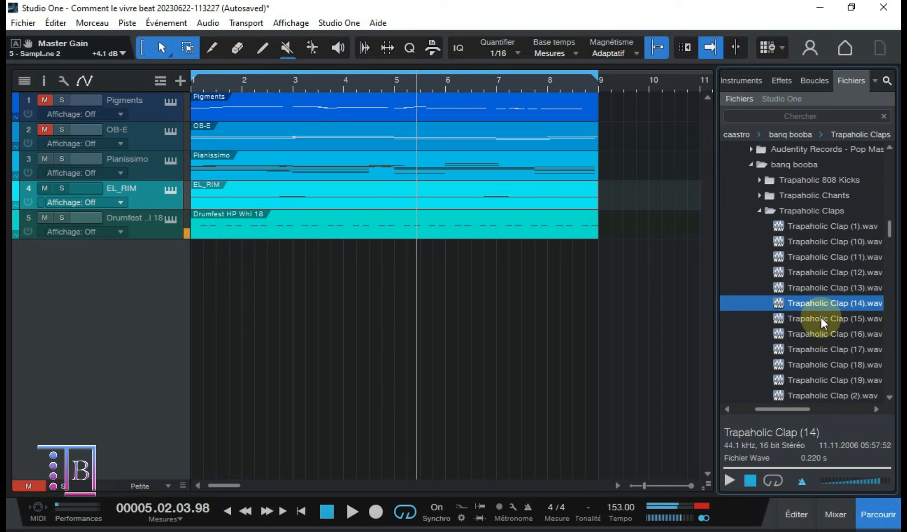
{"action": "key", "text": "Down"}
{"action": "key", "text": "Down"}
{"action": "key", "text": "Down"}
{"action": "key", "text": "Down"}
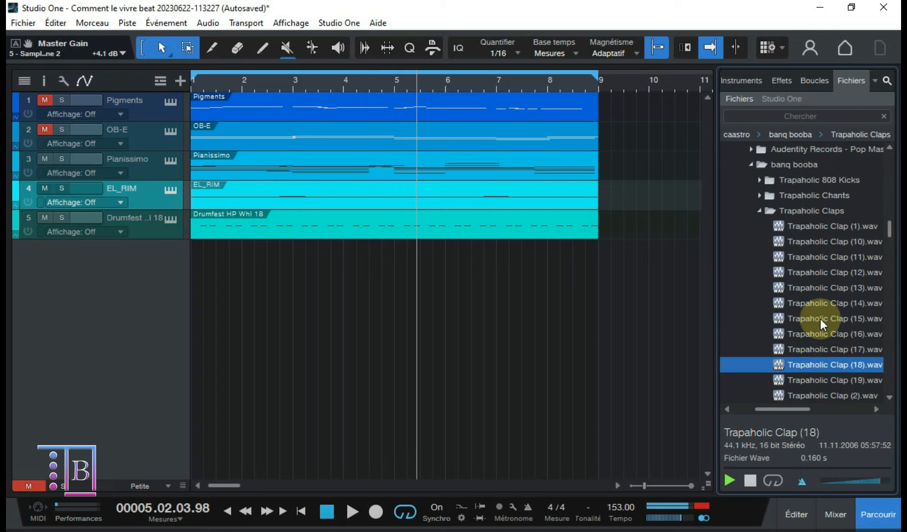
{"action": "key", "text": "Down"}
{"action": "key", "text": "Down"}
{"action": "key", "text": "Down"}
{"action": "key", "text": "Down"}
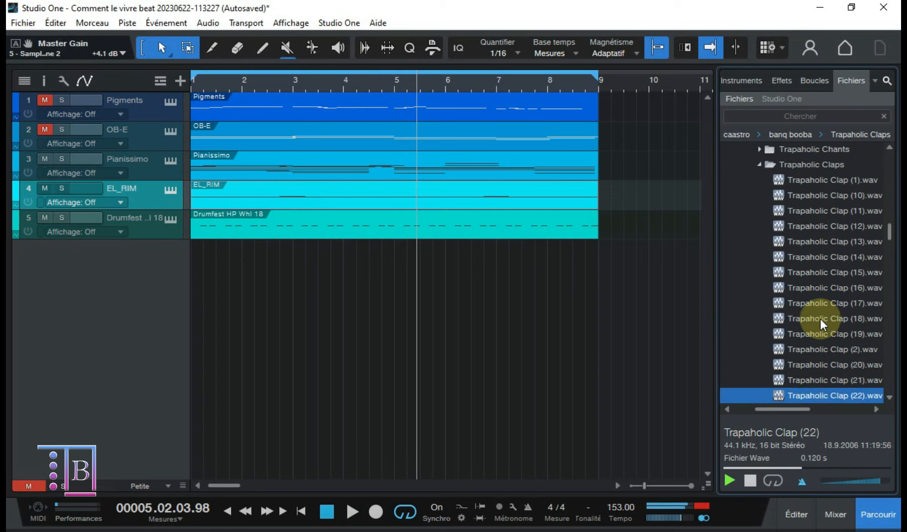
{"action": "key", "text": "Up"}
{"action": "key", "text": "space"}
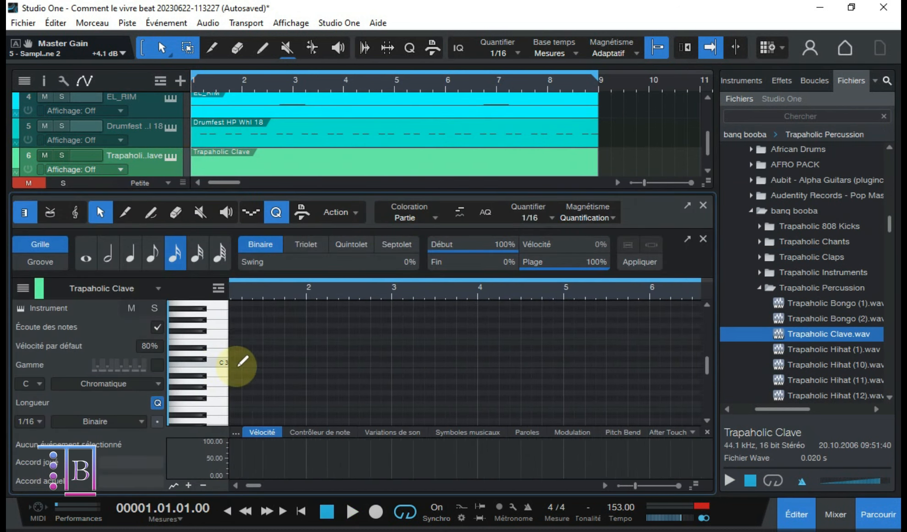
Enter a pattern of short and long C3 notes in the Trapaholic Clave part and repeat it through bar 4
{"action": "left_click", "coordinate": [259, 364], "text": "alt"}
{"action": "left_click_drag", "start_coordinate": [259, 364], "coordinate": [313, 365]}
{"action": "left_click_drag", "start_coordinate": [315, 366], "coordinate": [326, 366]}
{"action": "left_click_drag", "start_coordinate": [262, 365], "coordinate": [352, 366]}
{"action": "left_click_drag", "start_coordinate": [312, 365], "coordinate": [484, 366]}
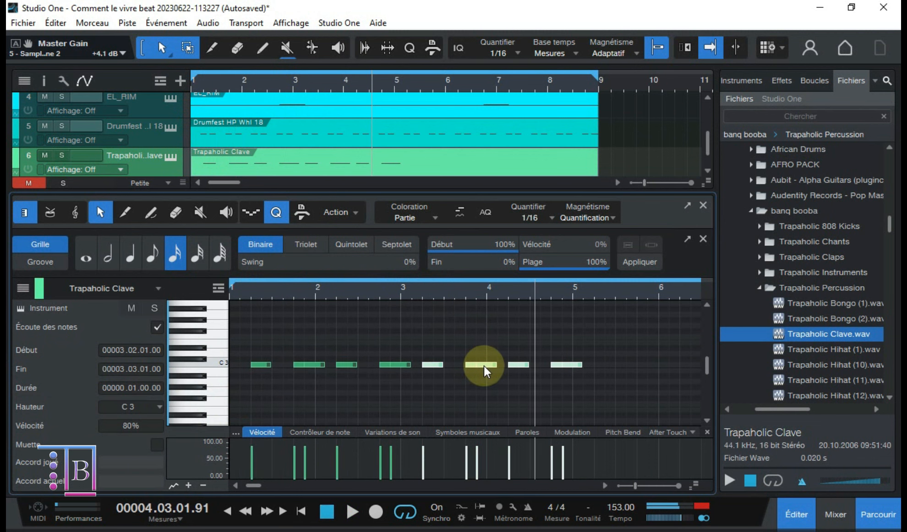
Play the loop from the start, close the note editor, and set the Trapaholic Clave sampler's Master Gain to -11.8 dB
{"action": "key", "text": "KP_0"}
{"action": "key", "text": "space"}
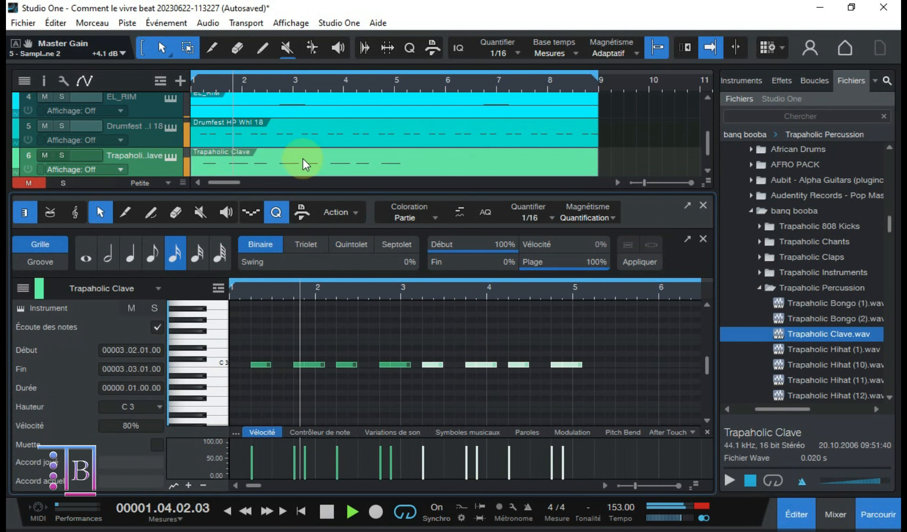
{"action": "key", "text": "F3"}
{"action": "key", "text": "F3"}
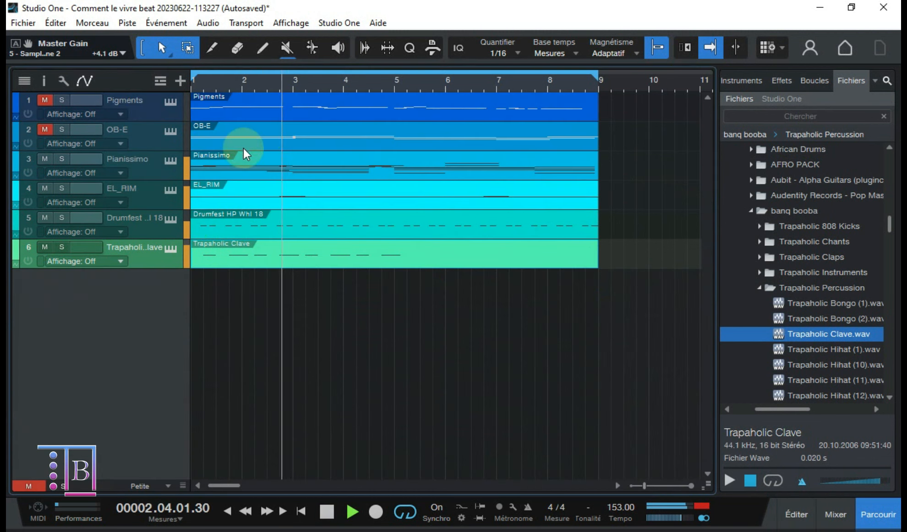
{"action": "left_click", "coordinate": [168, 252]}
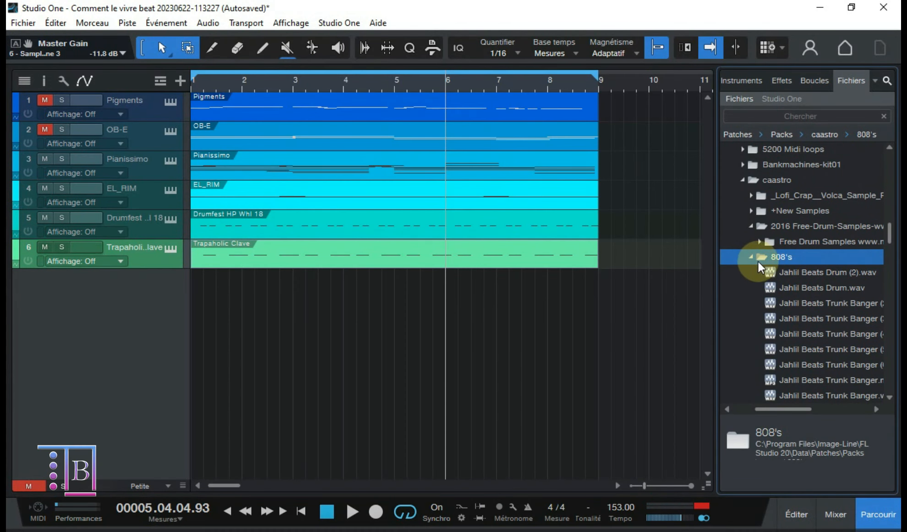
Collapse the 808's and 2016 Free-Drum-Samples folders and audition the African Drums samples down to Drumfest HP Whl 2.wav
{"action": "left_click", "coordinate": [752, 257]}
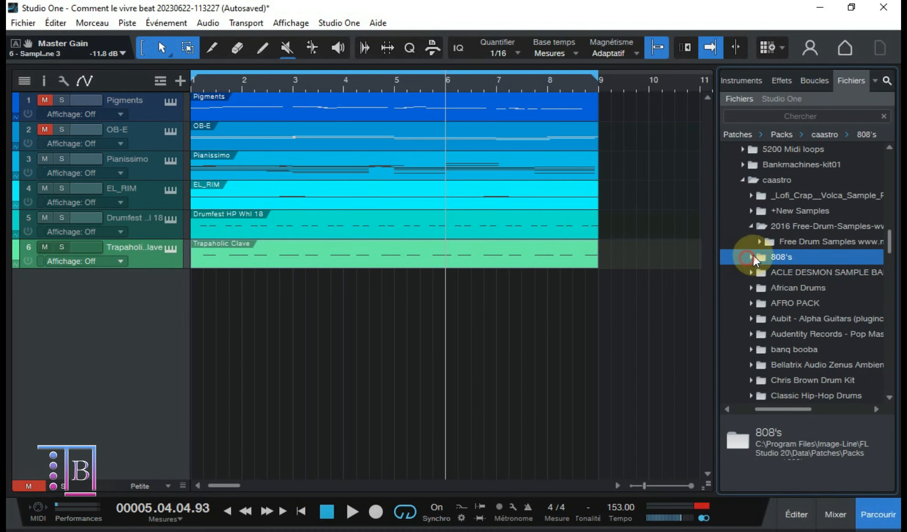
{"action": "left_click", "coordinate": [751, 226]}
{"action": "scroll", "coordinate": [741, 308], "scroll_direction": "down", "scroll_amount": 2}
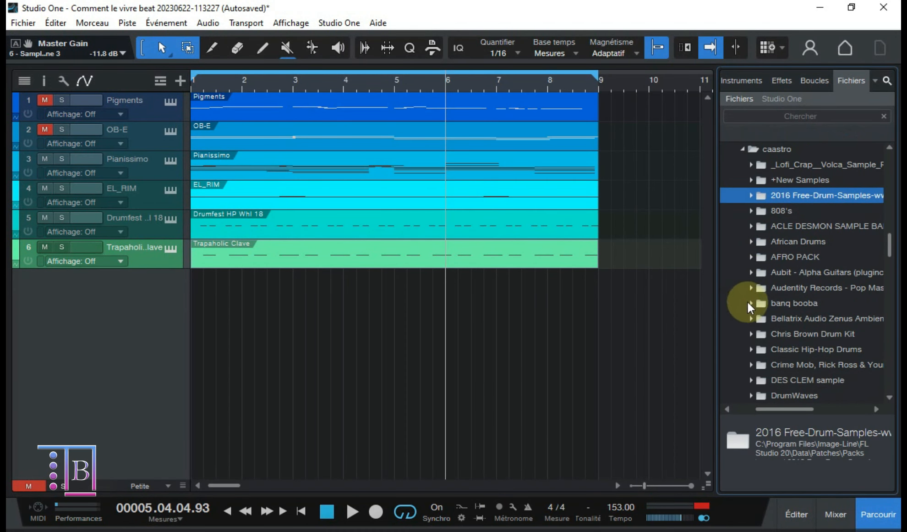
{"action": "left_click", "coordinate": [752, 242]}
{"action": "left_click", "coordinate": [793, 333]}
{"action": "key", "text": "space"}
{"action": "key", "text": "space"}
{"action": "key", "text": "Down"}
{"action": "key", "text": "Down"}
{"action": "key", "text": "Down"}
{"action": "key", "text": "Down"}
{"action": "key", "text": "Down"}
{"action": "key", "text": "Down"}
{"action": "key", "text": "Down"}
{"action": "key", "text": "Down"}
{"action": "key", "text": "Down"}
{"action": "key", "text": "Down"}
{"action": "key", "text": "Down"}
{"action": "key", "text": "Down"}
{"action": "key", "text": "Down"}
{"action": "key", "text": "Down"}
{"action": "key", "text": "Down"}
{"action": "key", "text": "Down"}
{"action": "key", "text": "Down"}
{"action": "key", "text": "Down"}
{"action": "key", "text": "Down"}
{"action": "key", "text": "Down"}
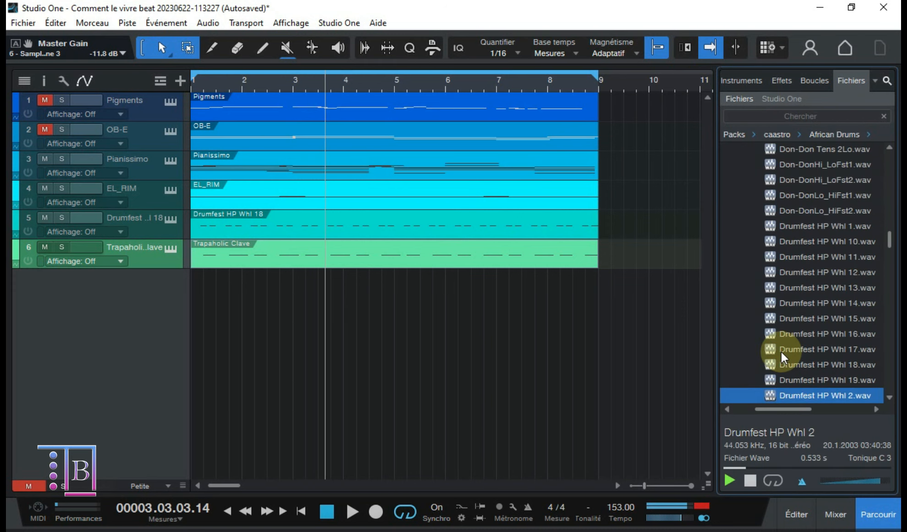
Audition the African Drums samples again in reverse order, starting from Drumfest HP Whl 2.wav
{"action": "key", "text": "Up"}
{"action": "key", "text": "Up"}
{"action": "key", "text": "Up"}
{"action": "key", "text": "Up"}
{"action": "key", "text": "Up"}
{"action": "key", "text": "Up"}
{"action": "key", "text": "Up"}
{"action": "key", "text": "Up"}
{"action": "key", "text": "Up"}
{"action": "key", "text": "Up"}
{"action": "key", "text": "Up"}
{"action": "key", "text": "Up"}
{"action": "key", "text": "Up"}
{"action": "key", "text": "Up"}
{"action": "key", "text": "Up"}
{"action": "key", "text": "Up"}
{"action": "key", "text": "Up"}
{"action": "key", "text": "Up"}
{"action": "key", "text": "Up"}
{"action": "key", "text": "Up"}
Search the caastro folder for tom samples and load Tom_05.wav on a new sampler track
{"action": "left_click", "coordinate": [820, 135]}
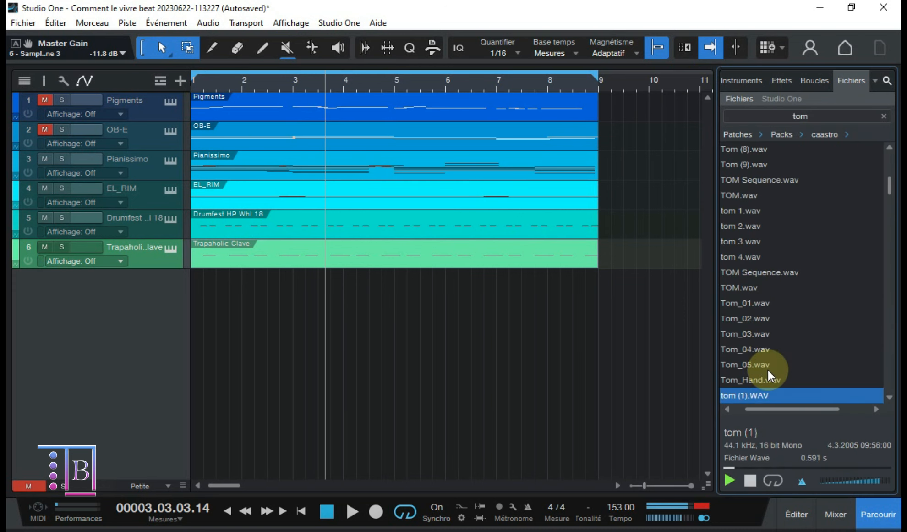
{"action": "right_click", "coordinate": [779, 393]}
{"action": "left_click", "coordinate": [707, 166]}
Enter two C3 notes, each two beats long, on beat 4 of bars 2 and 6 in the Tom_05 part
{"action": "double_click", "coordinate": [364, 336]}
{"action": "double_click", "coordinate": [578, 336]}
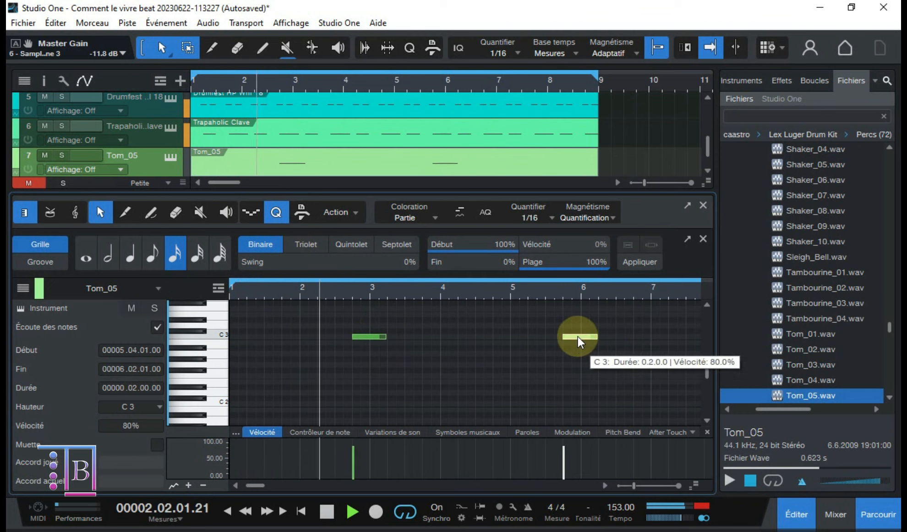
{"action": "left_click_drag", "start_coordinate": [578, 336], "coordinate": [494, 334]}
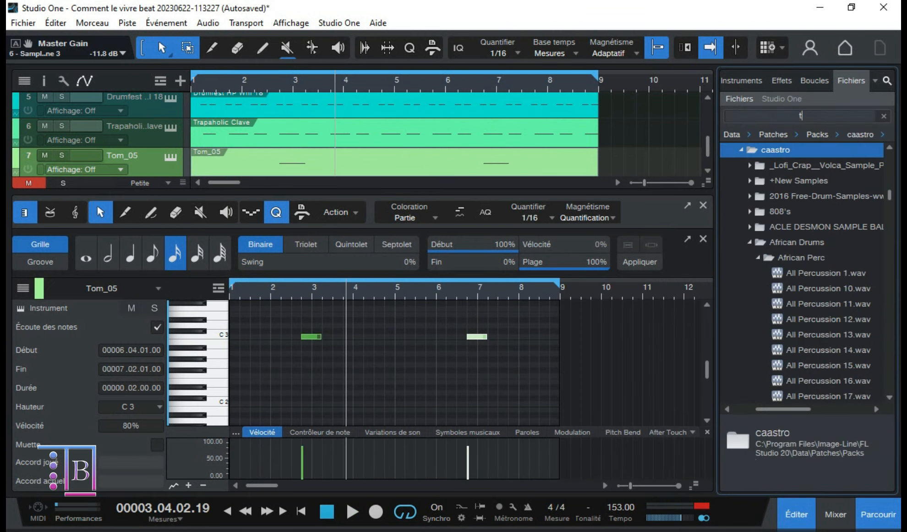
Replace the sample in the Tom_05 sampler with AZ_TOM4, set its trigger mode to One Shot, and adjust its transposition
{"action": "type", "text": "om"}
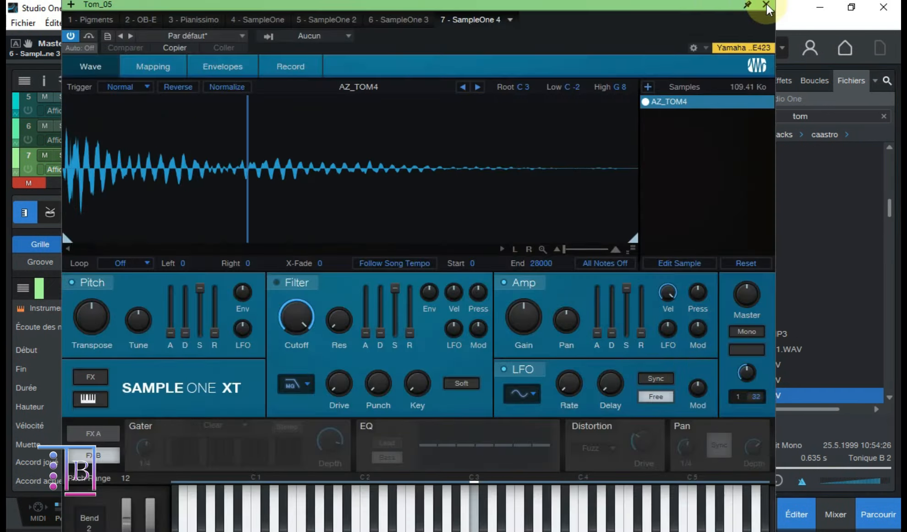
{"action": "left_click", "coordinate": [90, 315]}
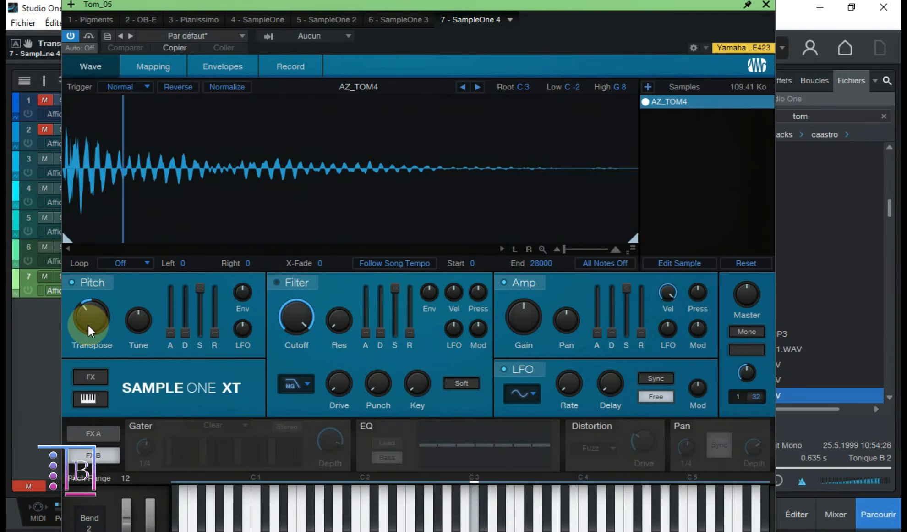
{"action": "left_click", "coordinate": [209, 290]}
{"action": "left_click", "coordinate": [124, 87]}
{"action": "left_click", "coordinate": [141, 118]}
{"action": "left_click", "coordinate": [108, 303]}
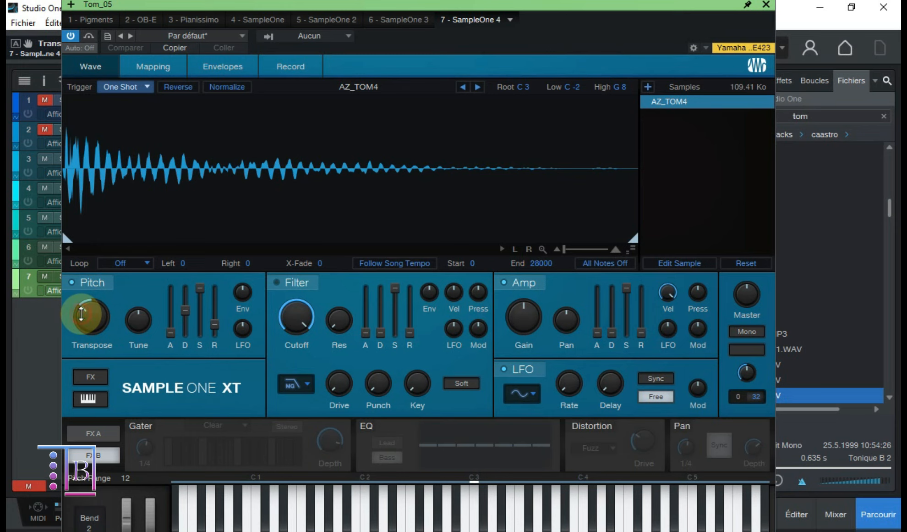
{"action": "left_click_drag", "start_coordinate": [81, 314], "coordinate": [58, 327]}
Shape the Tom_05 sampler's reverb by adjusting Size, Mix, High and Pre, and close the sampler
{"action": "left_click", "coordinate": [90, 432]}
{"action": "left_click_drag", "start_coordinate": [646, 444], "coordinate": [634, 436]}
{"action": "left_click_drag", "start_coordinate": [750, 441], "coordinate": [712, 312]}
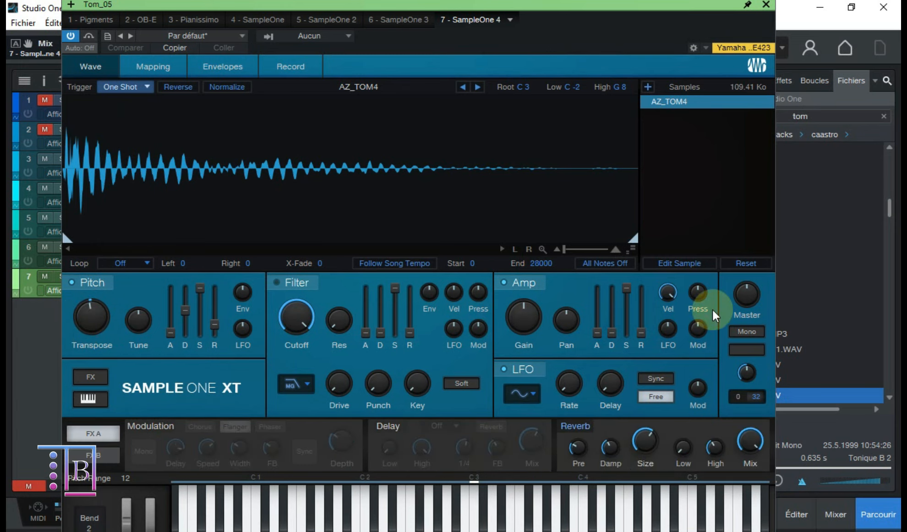
{"action": "left_click_drag", "start_coordinate": [646, 443], "coordinate": [634, 441]}
{"action": "left_click_drag", "start_coordinate": [717, 447], "coordinate": [689, 414]}
{"action": "left_click_drag", "start_coordinate": [579, 447], "coordinate": [587, 450]}
{"action": "left_click_drag", "start_coordinate": [646, 443], "coordinate": [657, 438]}
{"action": "mouse_move", "coordinate": [715, 447]}
{"action": "left_mouse_down"}
{"action": "mouse_move", "coordinate": [684, 440]}
{"action": "mouse_move", "coordinate": [715, 451]}
{"action": "left_mouse_up"}
{"action": "left_click", "coordinate": [765, 5]}
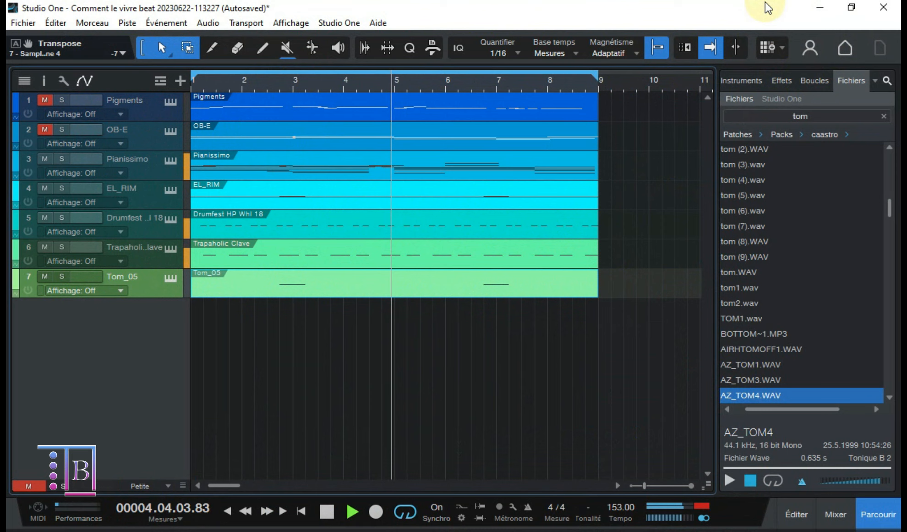
Stop playback and search the caastro folder for crash samples
{"action": "key", "text": "space"}
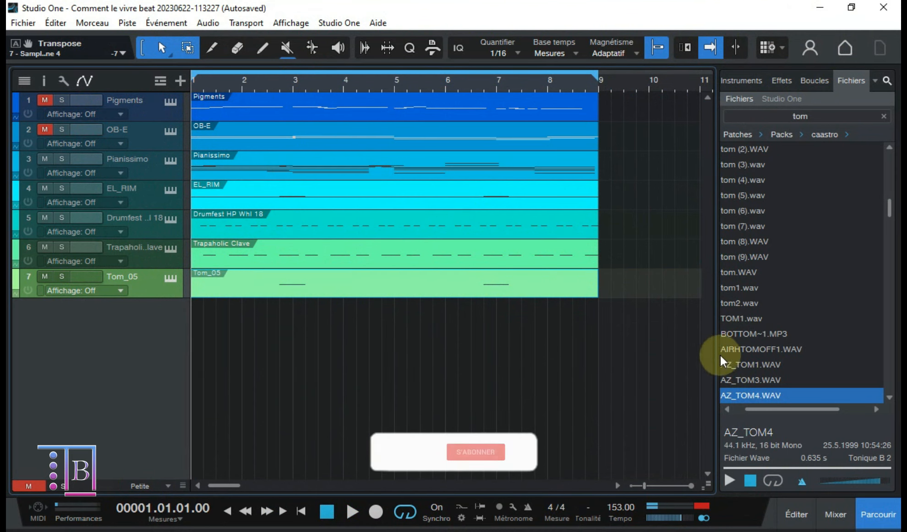
{"action": "scroll", "coordinate": [761, 312], "scroll_direction": "up", "scroll_amount": 6}
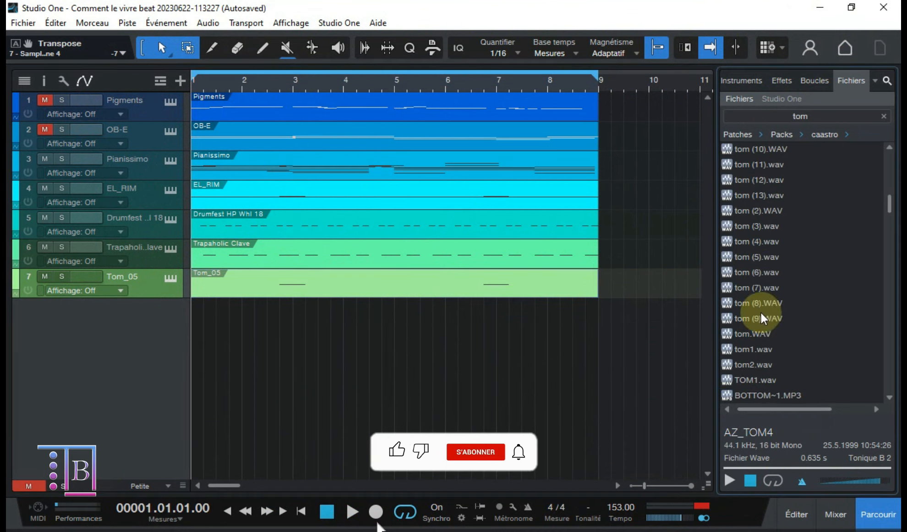
{"action": "left_click", "coordinate": [884, 116]}
{"action": "type", "text": "crash"}
{"action": "key", "text": "Return"}
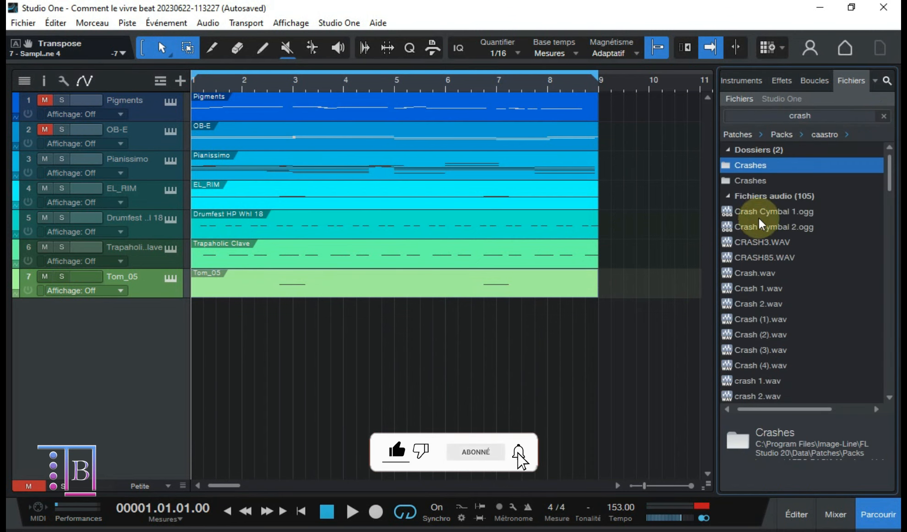
Audition several crash samples and place Crash 2.wav on a new audio track at bar 1
{"action": "left_click", "coordinate": [762, 214]}
{"action": "left_click", "coordinate": [763, 257]}
{"action": "left_click", "coordinate": [763, 292]}
{"action": "left_click", "coordinate": [763, 303]}
{"action": "left_click_drag", "start_coordinate": [747, 304], "coordinate": [207, 316]}
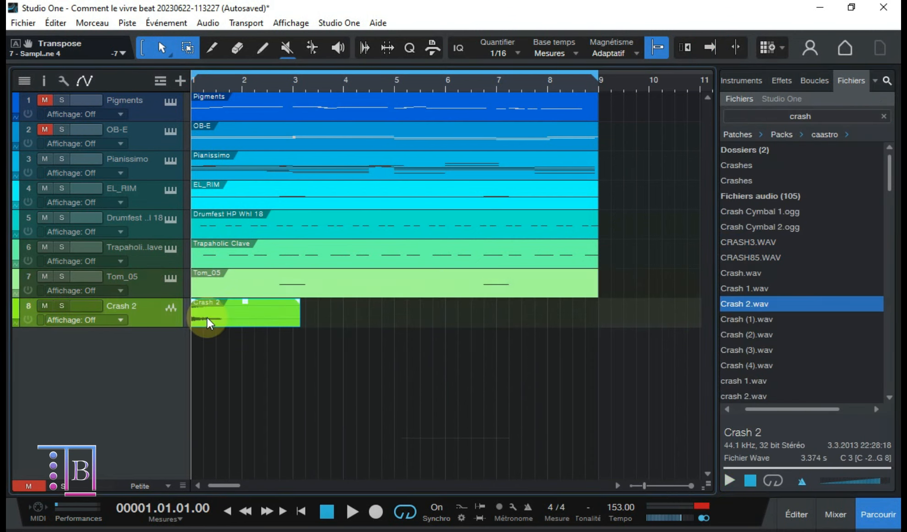
Load Cymbal_03.wav from Hats & Cymbals on a new sampler track and enter one-beat C3 notes at bars 2, 3.4 and 4
{"action": "left_click", "coordinate": [825, 366]}
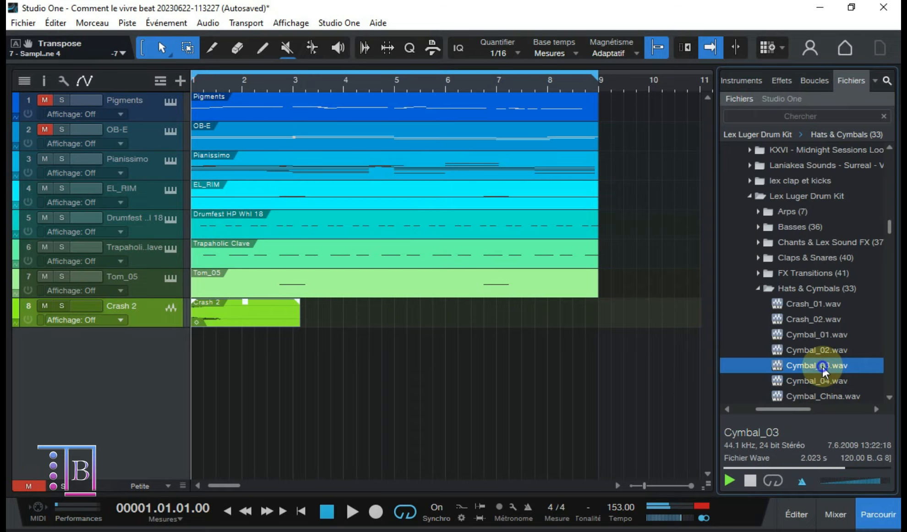
{"action": "left_click_drag", "start_coordinate": [825, 367], "coordinate": [195, 343]}
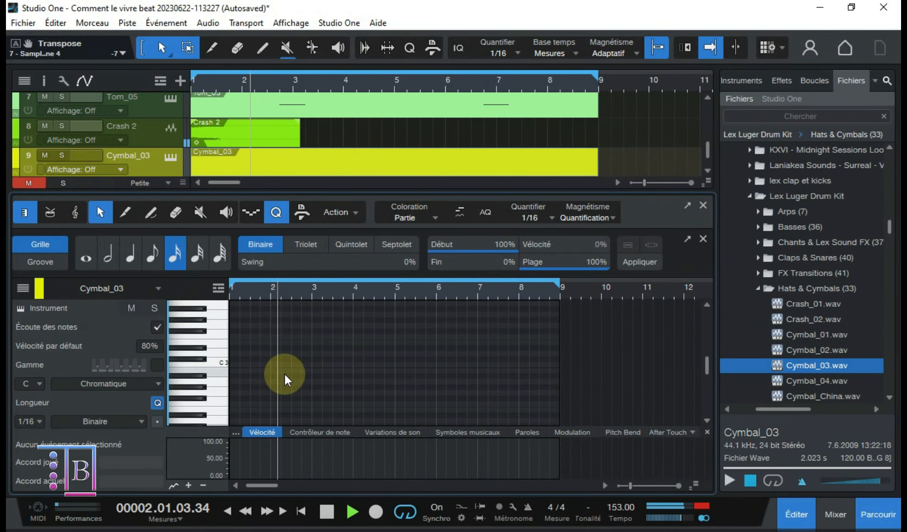
{"action": "double_click", "coordinate": [272, 365]}
{"action": "left_click_drag", "start_coordinate": [274, 366], "coordinate": [310, 366]}
{"action": "left_click_drag", "start_coordinate": [404, 369], "coordinate": [412, 370]}
{"action": "left_click_drag", "start_coordinate": [412, 370], "coordinate": [429, 365]}
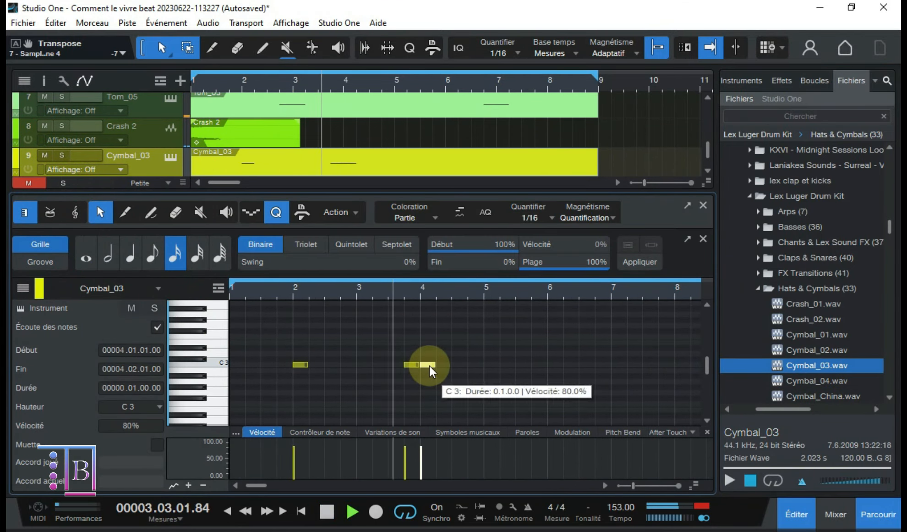
Copy the Cymbal_03 notes four bars further on, into bars 6 to 8, and close the note editor
{"action": "left_click_drag", "start_coordinate": [540, 365], "coordinate": [530, 369]}
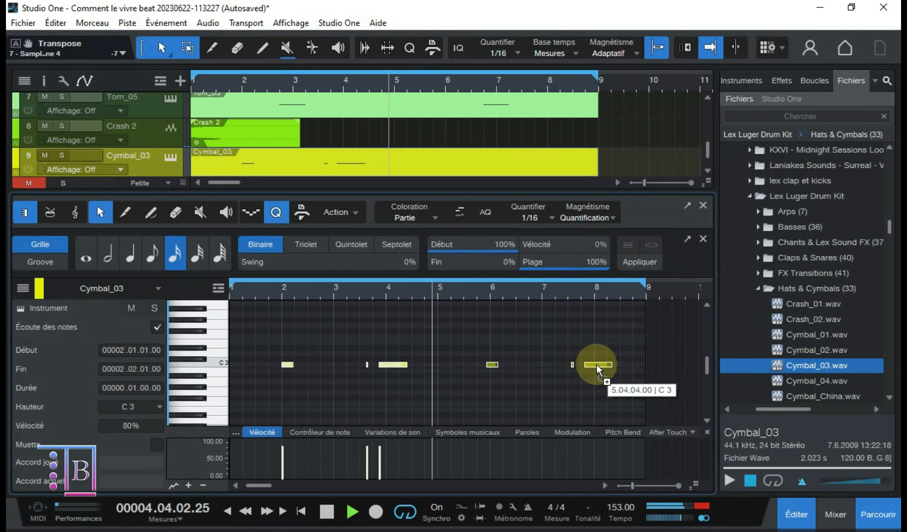
{"action": "left_click", "coordinate": [595, 370]}
{"action": "left_click", "coordinate": [703, 206]}
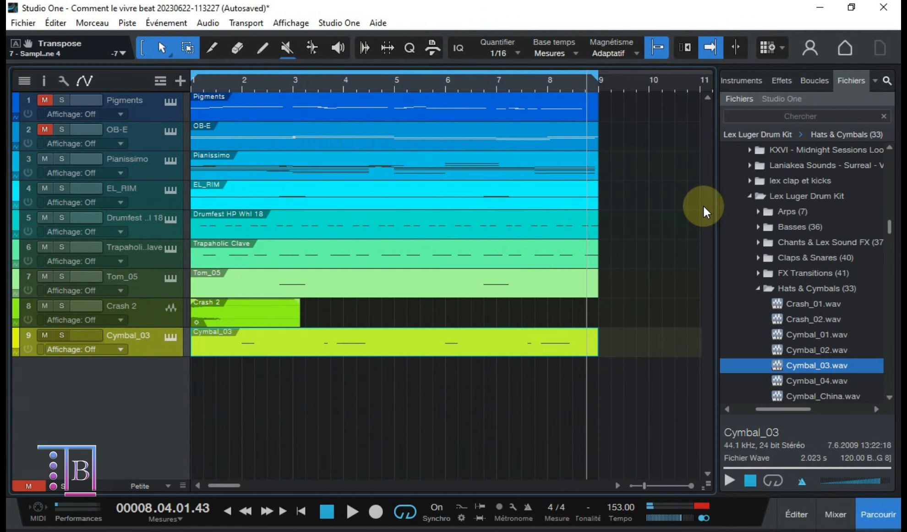
Play the loop from bar 1 to check the new crash and cymbal parts
{"action": "key", "text": "space"}
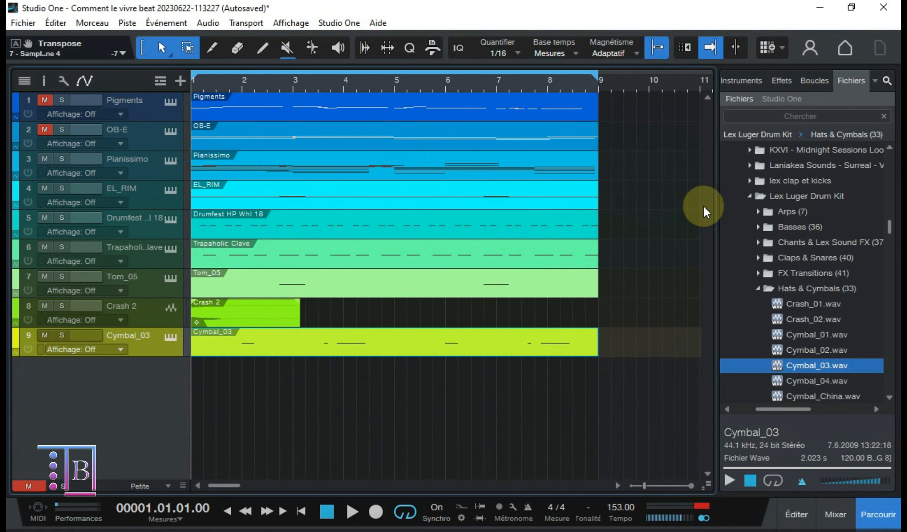
{"action": "key", "text": "space"}
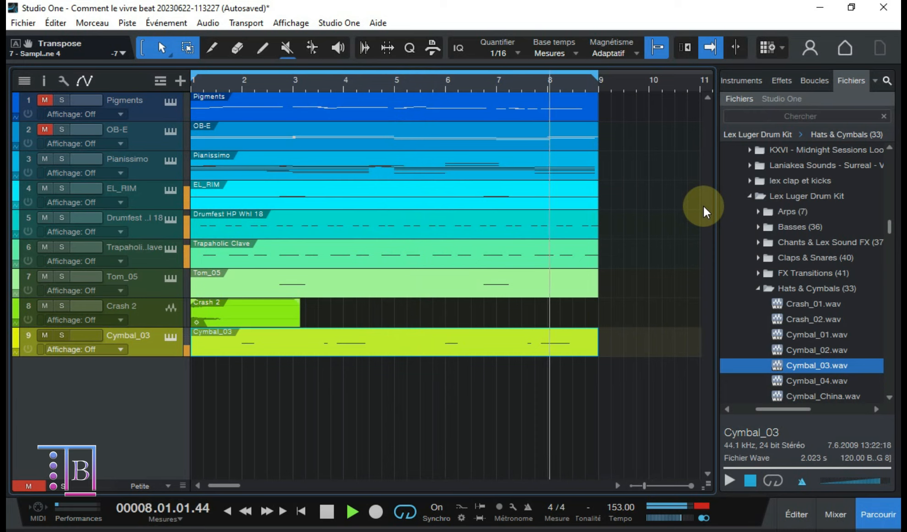
{"action": "key", "text": "space"}
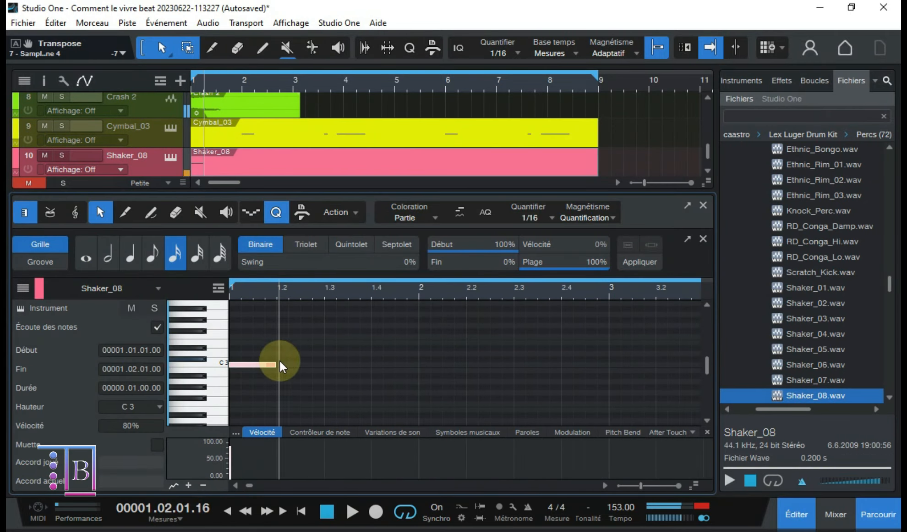
Enter a row of short, evenly spaced C3 notes across the first two beats of the Shaker_08 part
{"action": "left_click_drag", "start_coordinate": [279, 360], "coordinate": [301, 365]}
{"action": "left_click", "coordinate": [285, 366]}
{"action": "left_click", "coordinate": [316, 365]}
{"action": "left_click", "coordinate": [355, 365]}
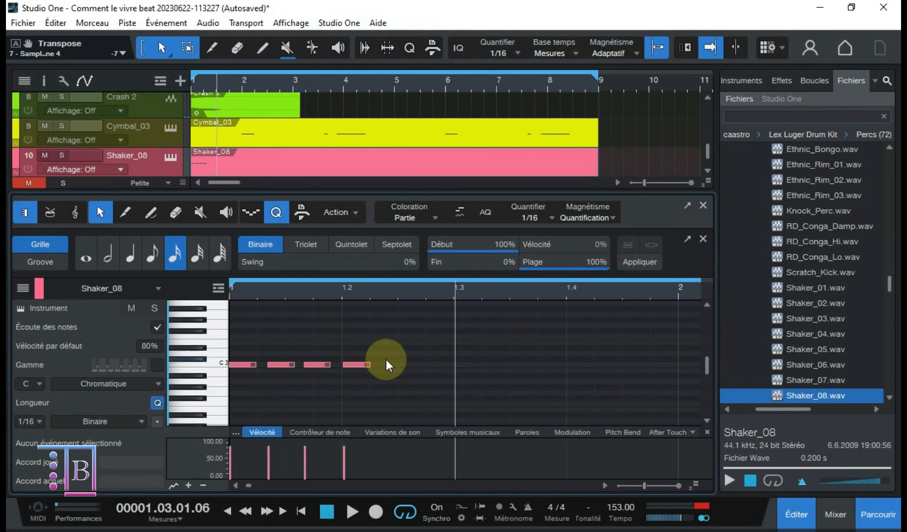
{"action": "left_click_drag", "start_coordinate": [386, 359], "coordinate": [413, 366]}
{"action": "left_click_drag", "start_coordinate": [394, 365], "coordinate": [437, 365]}
Lower the velocity of the second, third, fourth and last shaker notes, and duplicate the whole shaker pattern
{"action": "left_click_drag", "start_coordinate": [268, 446], "coordinate": [268, 472]}
{"action": "left_click_drag", "start_coordinate": [305, 447], "coordinate": [306, 472]}
{"action": "left_click_drag", "start_coordinate": [343, 447], "coordinate": [343, 472]}
{"action": "left_click_drag", "start_coordinate": [421, 446], "coordinate": [421, 471]}
{"action": "key", "text": "ctrl+a"}
{"action": "key", "text": "d"}
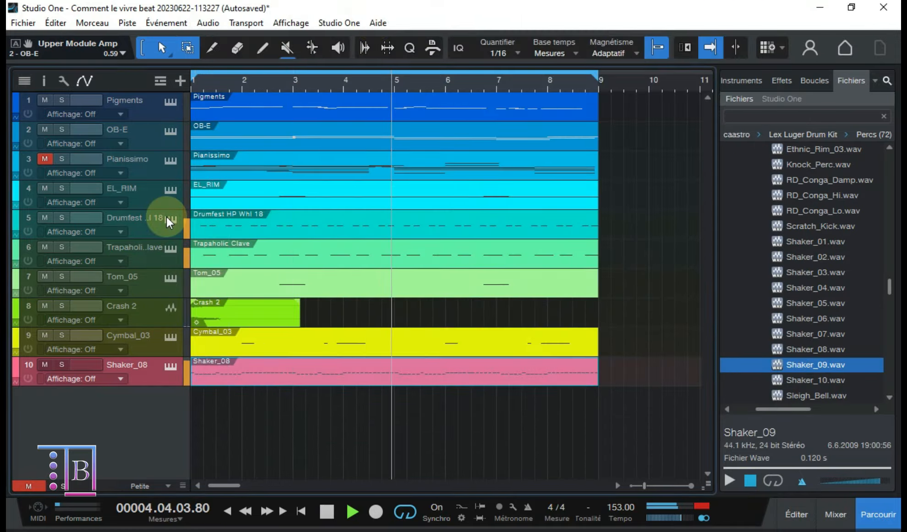
Mute Pigments and OB-E, unmute Pianissimo, and play the loop from bar 1
{"action": "left_click", "coordinate": [45, 129]}
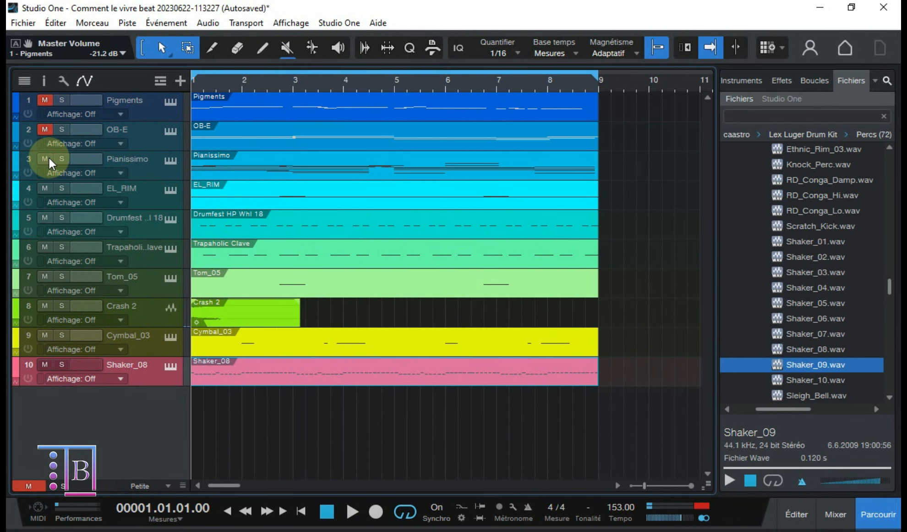
{"action": "key", "text": "space"}
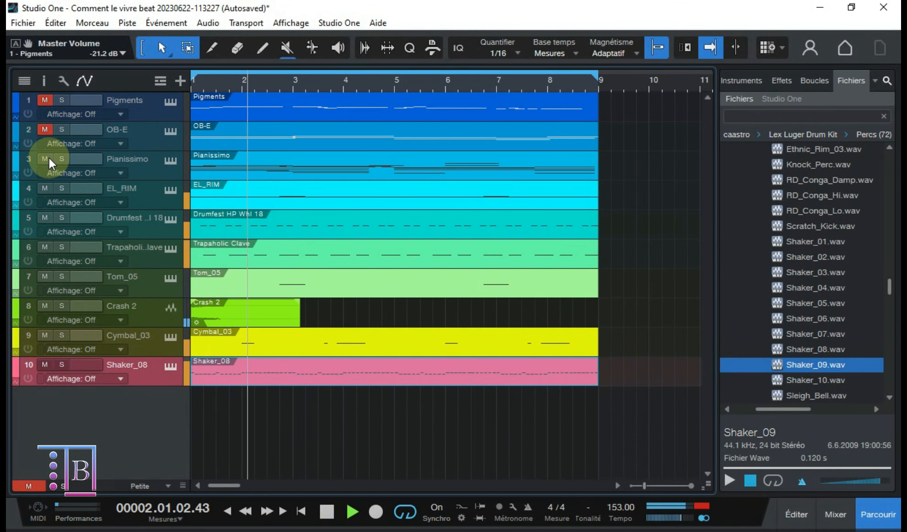
Adjust the master gain of the percussion samplers, setting the Cymbal_03 sampler to -9.4 dB
{"action": "left_click", "coordinate": [170, 190]}
{"action": "left_click_drag", "start_coordinate": [748, 301], "coordinate": [748, 297]}
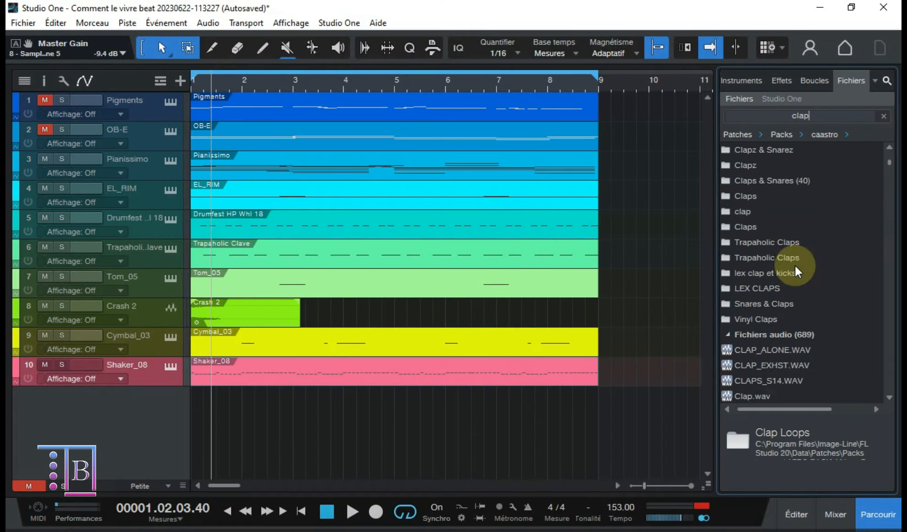
Audition the audio files found for clap and load CLAPSDRY11-LR into the EL_RIM sampler in place of the rim
{"action": "scroll", "coordinate": [794, 275], "scroll_direction": "down", "scroll_amount": 3}
{"action": "left_click", "coordinate": [762, 273]}
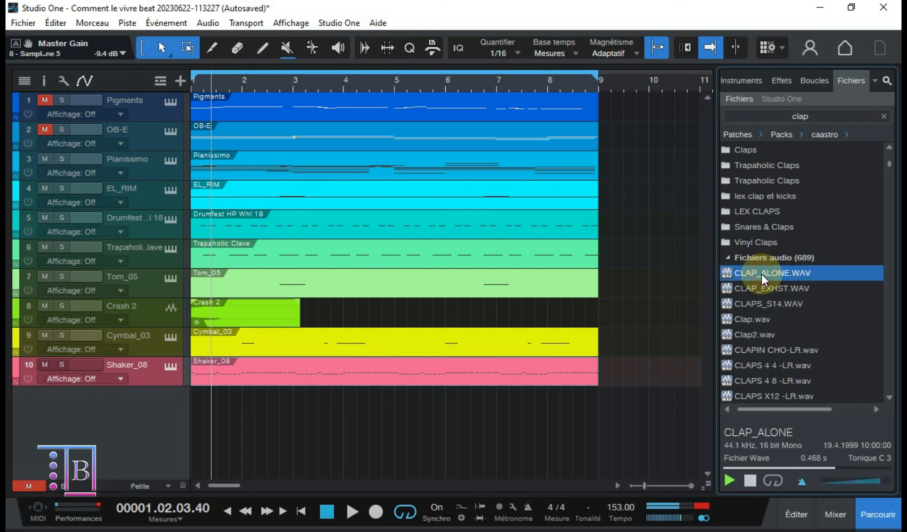
{"action": "key", "text": "Down"}
{"action": "key", "text": "Down"}
{"action": "key", "text": "Up"}
{"action": "key", "text": "Down"}
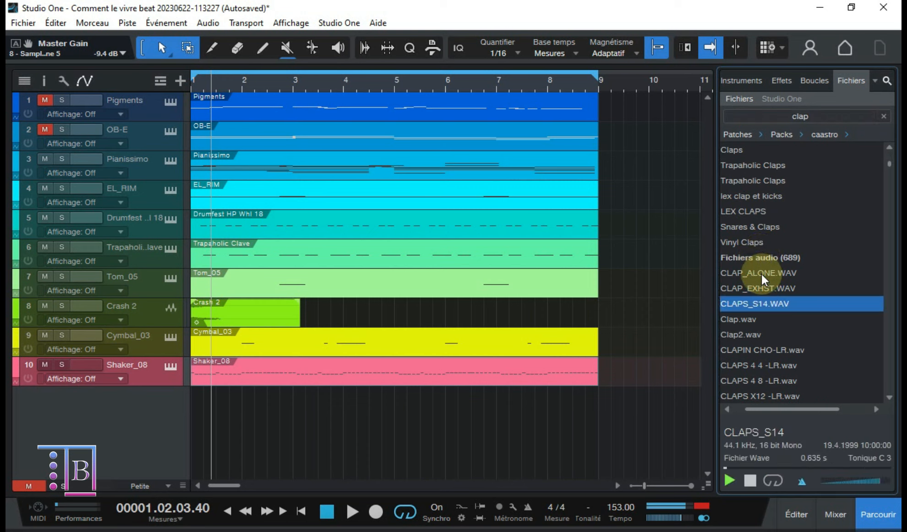
{"action": "key", "text": "Down"}
{"action": "key", "text": "Up"}
{"action": "key", "text": "Down"}
{"action": "key", "text": "Down"}
{"action": "key", "text": "Down"}
{"action": "key", "text": "Down"}
{"action": "key", "text": "Down"}
{"action": "key", "text": "Down"}
{"action": "key", "text": "Down"}
{"action": "key", "text": "Down"}
{"action": "key", "text": "Down"}
{"action": "key", "text": "Down"}
{"action": "key", "text": "Down"}
{"action": "key", "text": "Down"}
{"action": "key", "text": "Down"}
{"action": "key", "text": "Down"}
{"action": "key", "text": "Down"}
{"action": "key", "text": "Down"}
{"action": "key", "text": "Down"}
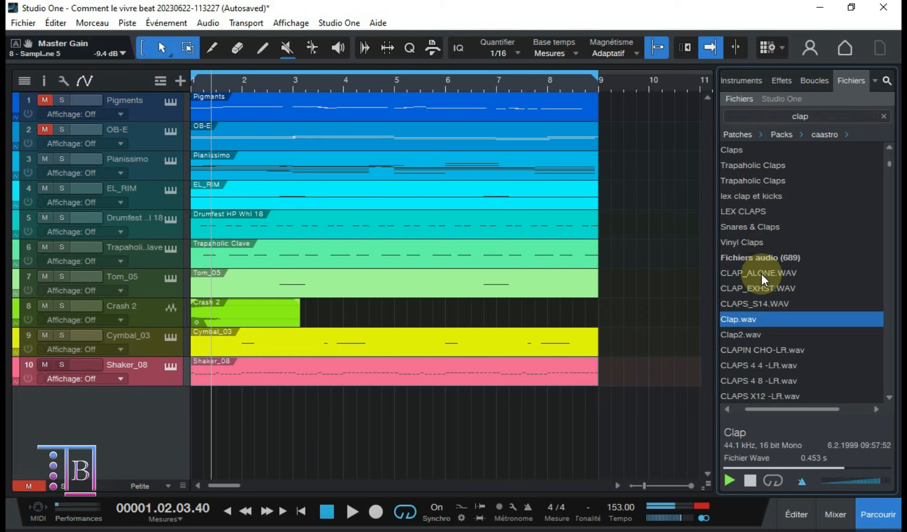
Set the EL_RIM sampler's master gain to -6.6 dB, then select the Pianissimo track and play the loop
{"action": "left_click", "coordinate": [170, 189]}
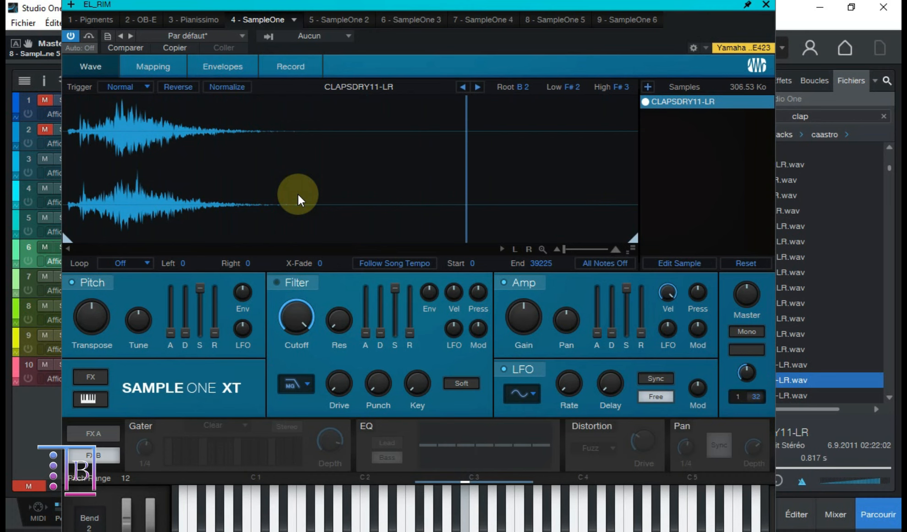
{"action": "left_click_drag", "start_coordinate": [747, 294], "coordinate": [747, 309]}
{"action": "left_click", "coordinate": [766, 5]}
{"action": "left_click", "coordinate": [128, 159]}
{"action": "key", "text": "space"}
Search the sample library for bass, audition the samples and add Bass_Sub_02.wav as a new instrument track
{"action": "double_click", "coordinate": [801, 116]}
{"action": "type", "text": "bass"}
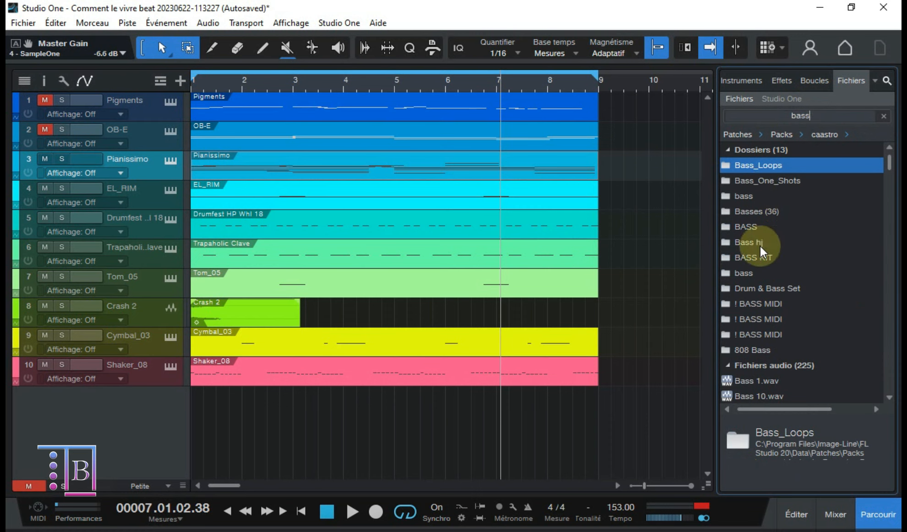
{"action": "scroll", "coordinate": [760, 247], "scroll_direction": "down", "scroll_amount": 3}
{"action": "left_click", "coordinate": [748, 273]}
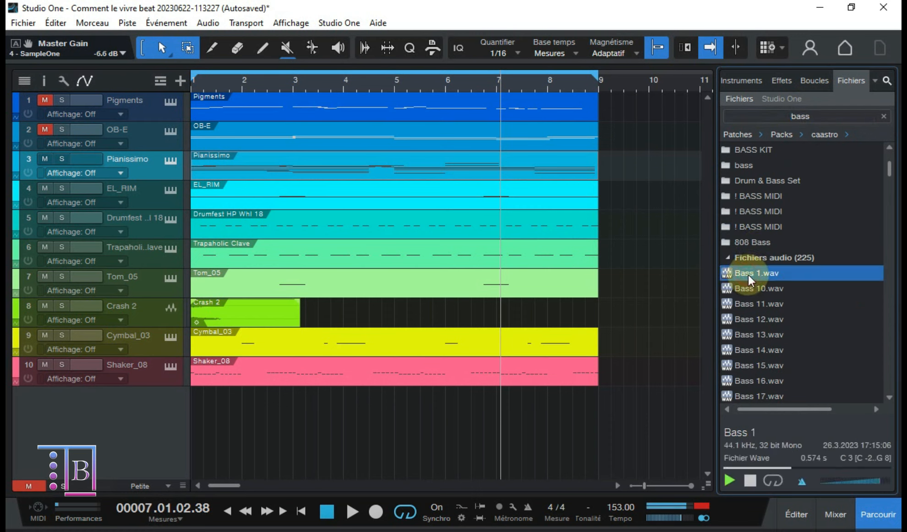
{"action": "key", "text": "Down"}
{"action": "key", "text": "Down"}
{"action": "key", "text": "Down"}
{"action": "key", "text": "Down"}
{"action": "key", "text": "Down"}
{"action": "key", "text": "Down"}
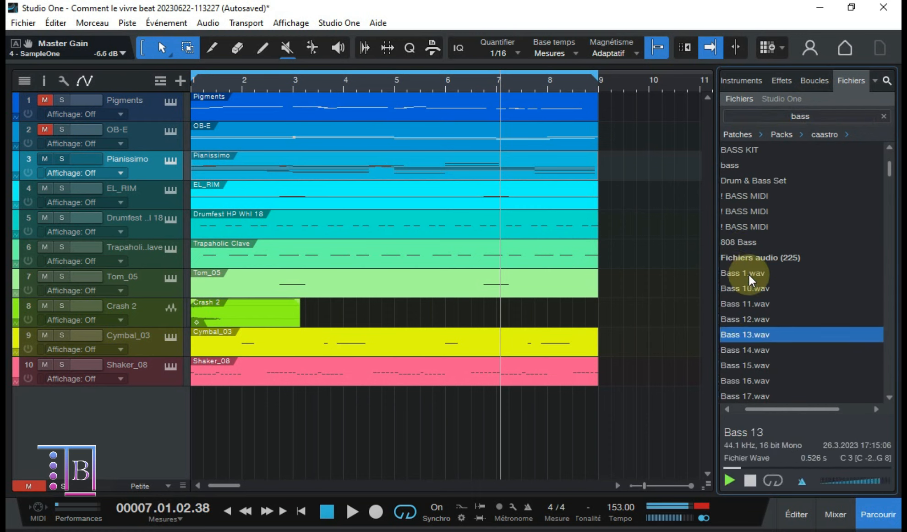
{"action": "key", "text": "Down"}
{"action": "key", "text": "Down"}
{"action": "key", "text": "Down"}
{"action": "key", "text": "Down"}
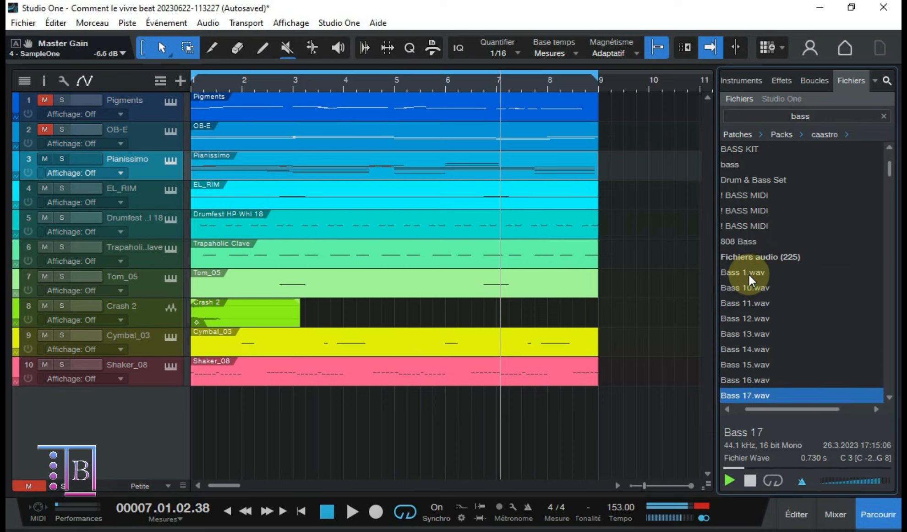
{"action": "key", "text": "Down"}
{"action": "key", "text": "Down"}
{"action": "key", "text": "Down"}
{"action": "key", "text": "Down"}
{"action": "key", "text": "Down"}
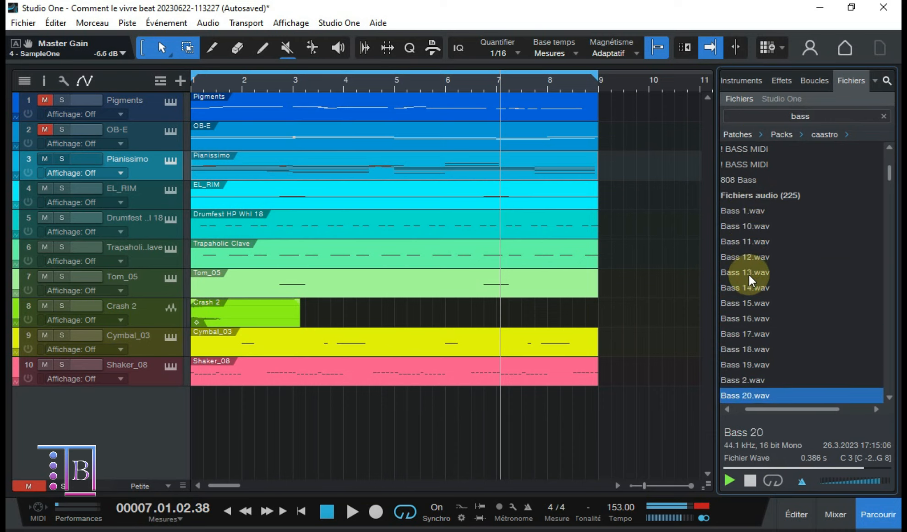
{"action": "key", "text": "Down"}
{"action": "key", "text": "Down"}
{"action": "key", "text": "Down"}
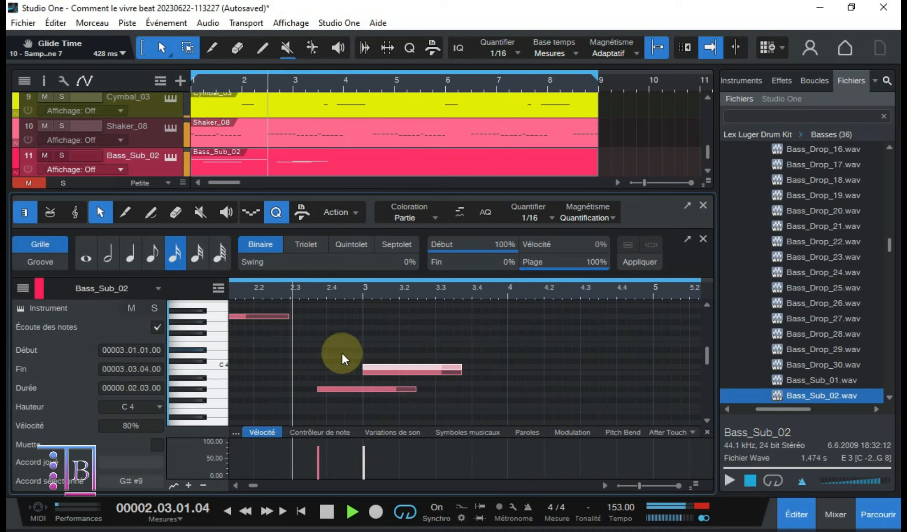
Extend the Bass_Sub_02 line past bar 3 with copied notes, including a short G4 just before bar 5
{"action": "left_click_drag", "start_coordinate": [397, 361], "coordinate": [486, 360]}
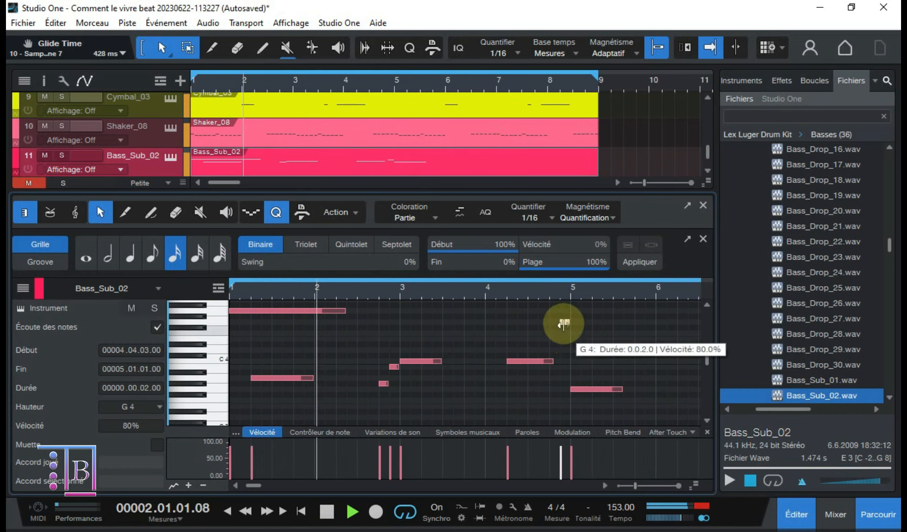
{"action": "left_click_drag", "start_coordinate": [491, 388], "coordinate": [502, 327]}
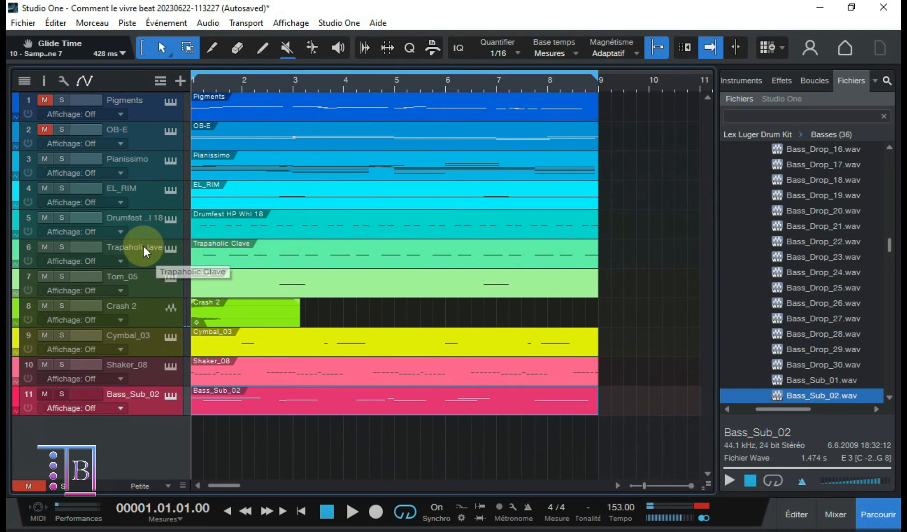
Play the loop and set the Bass_Sub_02 sampler's master gain to -8.6 dB
{"action": "key", "text": "space"}
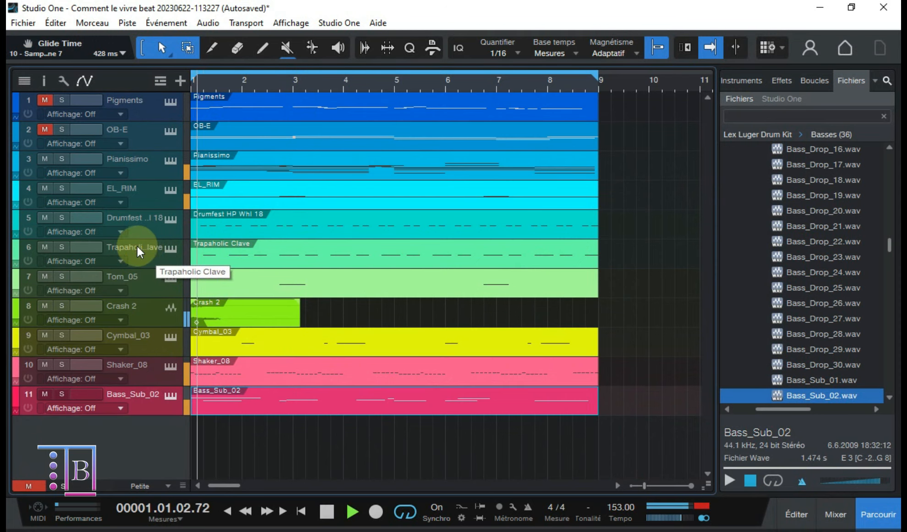
{"action": "left_click", "coordinate": [165, 394]}
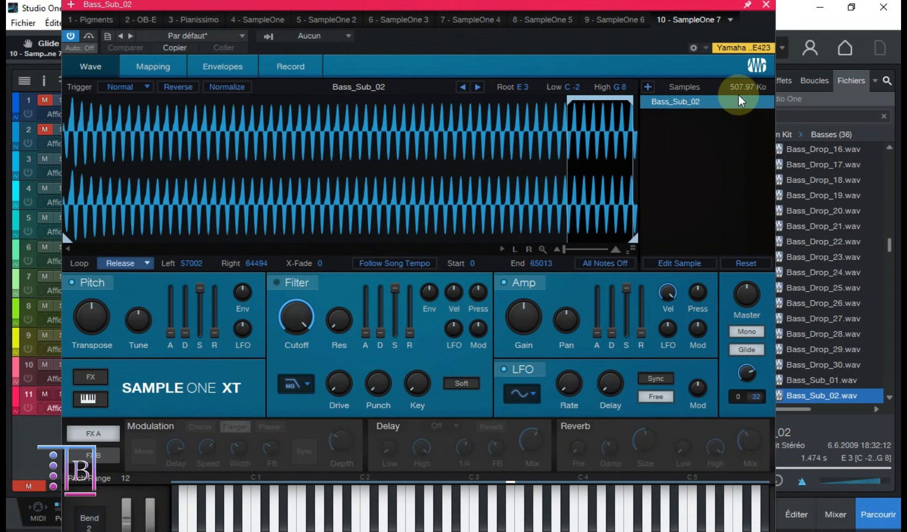
{"action": "left_click_drag", "start_coordinate": [743, 294], "coordinate": [746, 311]}
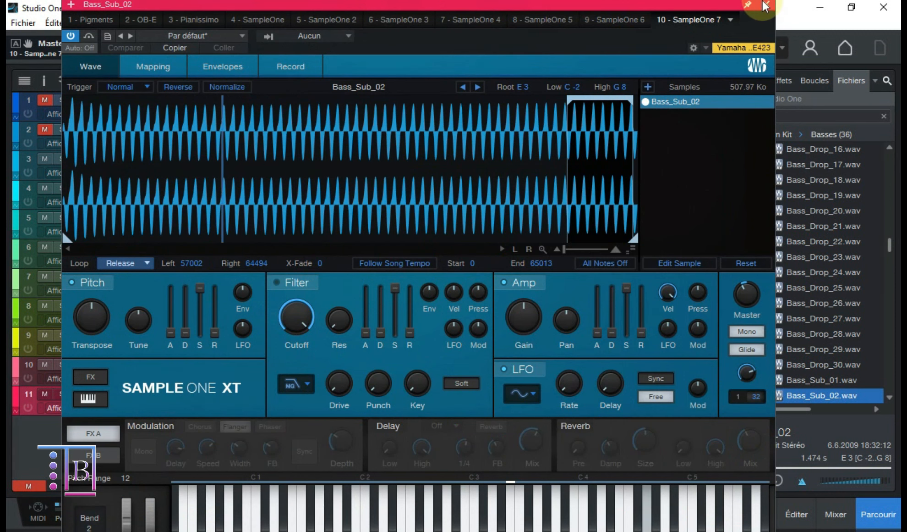
{"action": "left_click", "coordinate": [766, 6]}
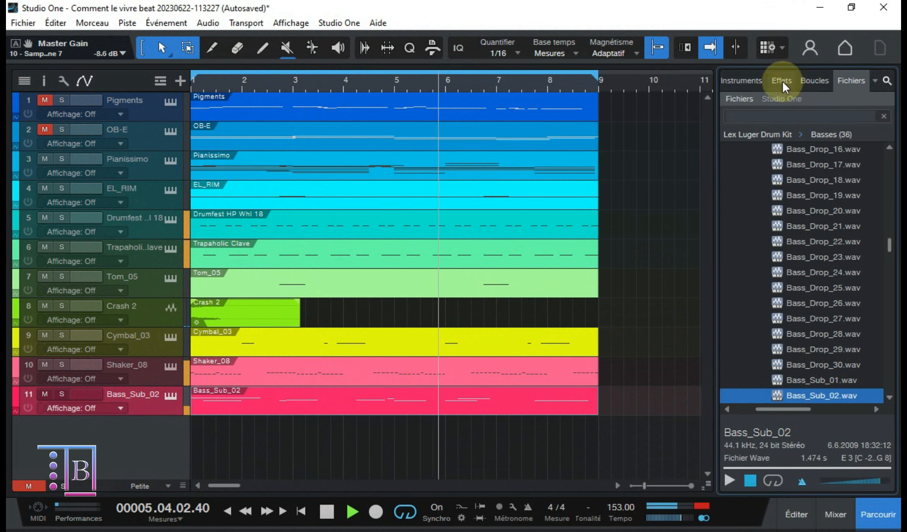
Search the caastro sample folder for kick, stop playback, save the song and browse the kick samples
{"action": "left_click", "coordinate": [781, 135]}
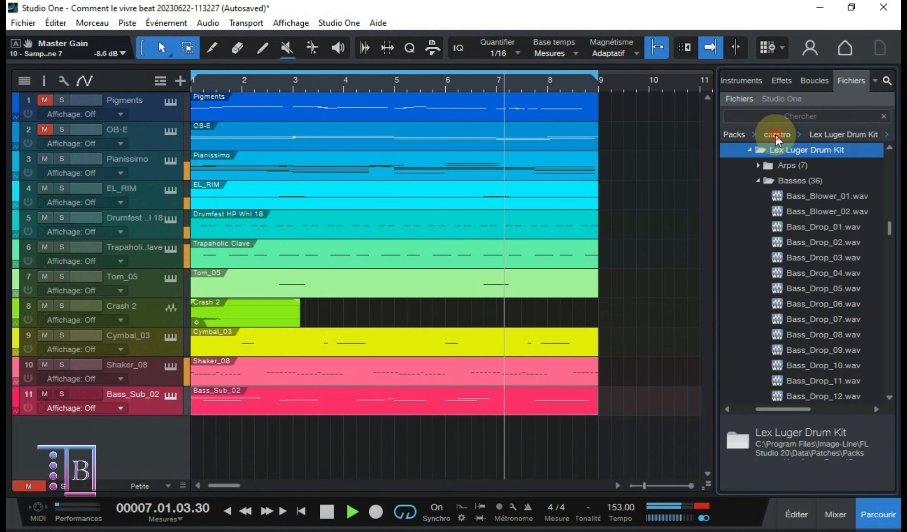
{"action": "left_click", "coordinate": [782, 133]}
{"action": "left_click", "coordinate": [792, 116]}
{"action": "type", "text": "kick"}
{"action": "key", "text": "Return"}
{"action": "key", "text": "space"}
{"action": "key", "text": "ctrl+s"}
{"action": "scroll", "coordinate": [762, 321], "scroll_direction": "down", "scroll_amount": 6}
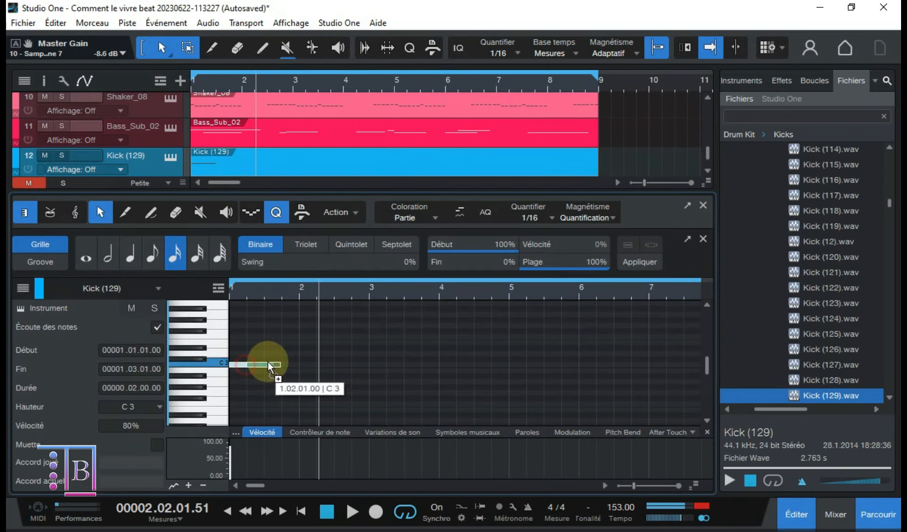
Try a copied C3 pattern with Kick (129), then switch to Kick (151) and spread C3 kick notes across its part
{"action": "left_click_drag", "start_coordinate": [268, 361], "coordinate": [344, 369]}
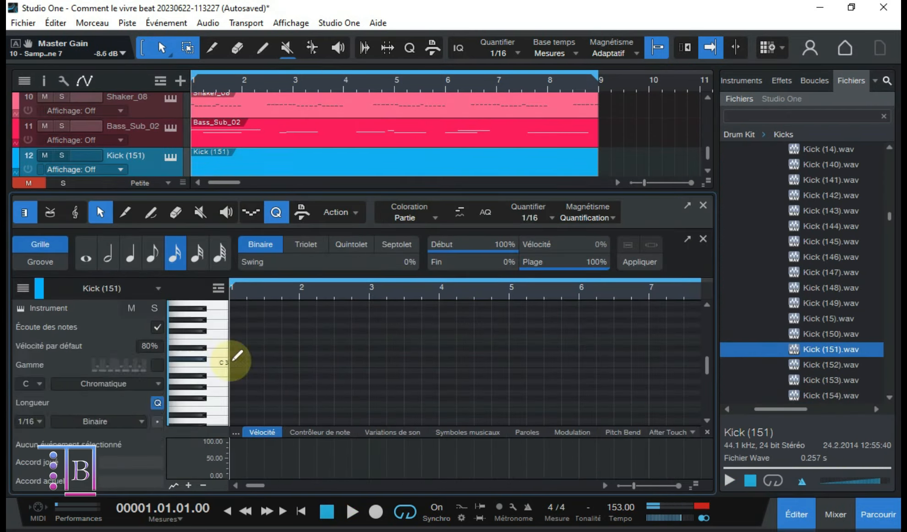
{"action": "left_click_drag", "start_coordinate": [282, 365], "coordinate": [429, 358]}
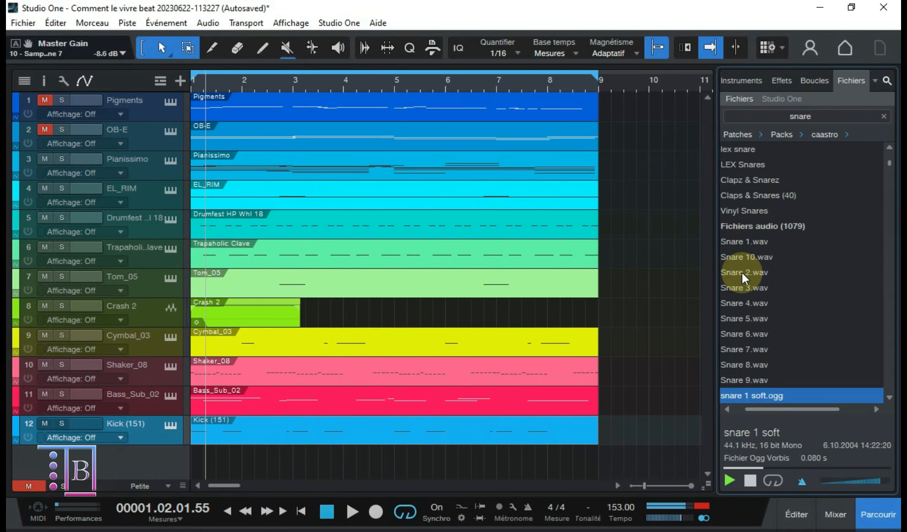
Add Snare 14.wav as a new instrument track and place C3 notes on beats 2 and 4 of bars 1 and 2
{"action": "left_click", "coordinate": [747, 370]}
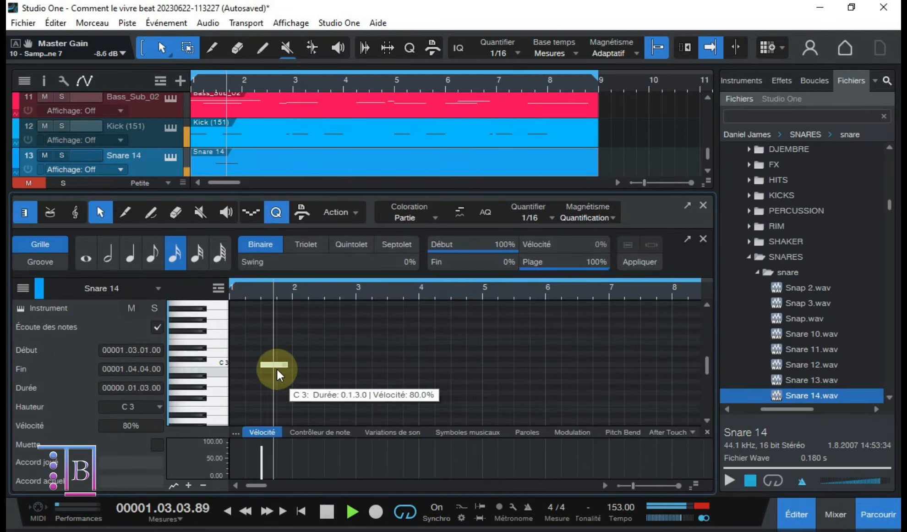
{"action": "left_click_drag", "start_coordinate": [276, 368], "coordinate": [364, 363]}
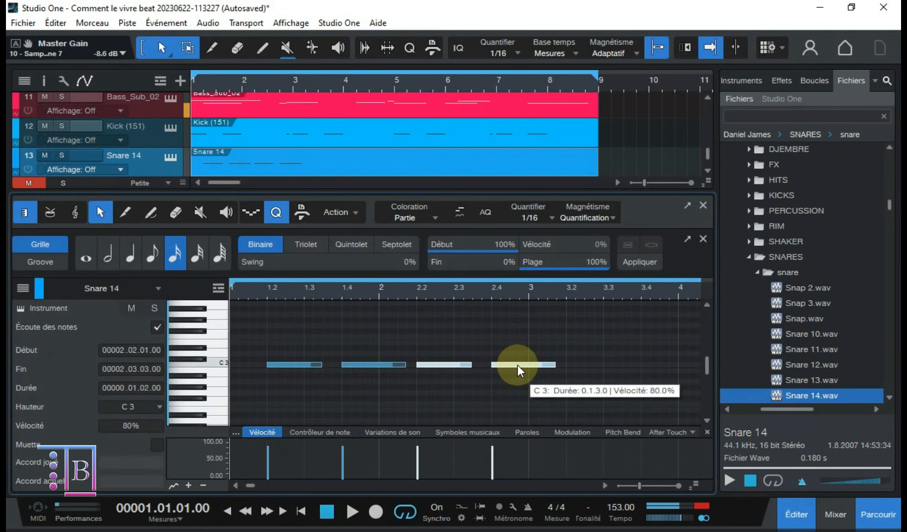